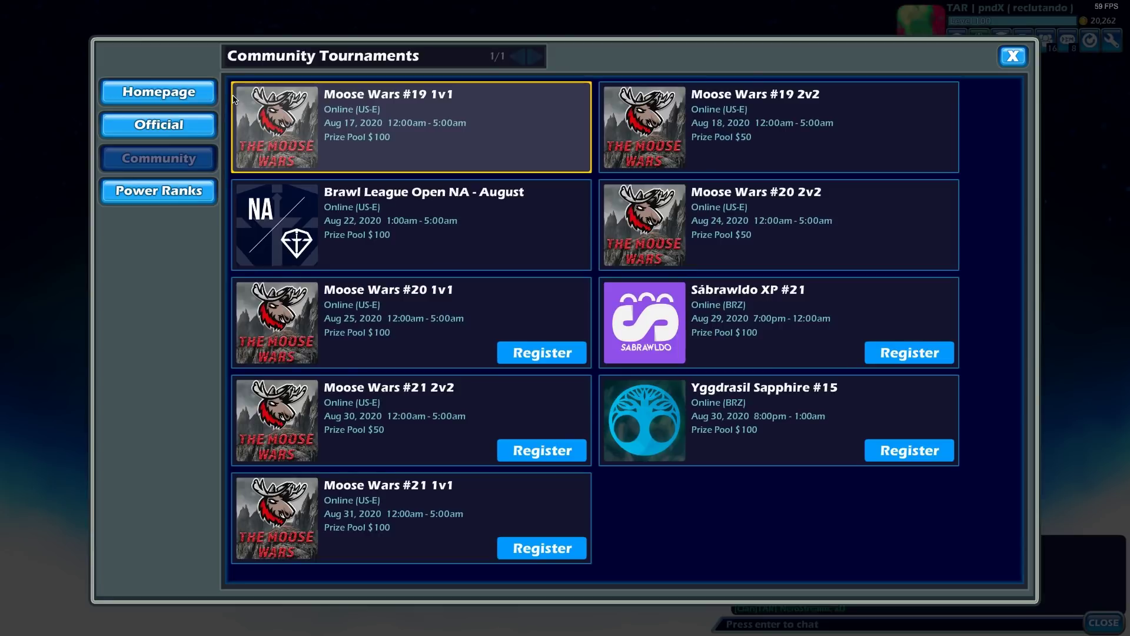
Show the official tournaments and open the registration page for Autumn Championship Singles Day 2 (EU, BRZ) in the browser
{"action": "left_click", "coordinate": [186, 137]}
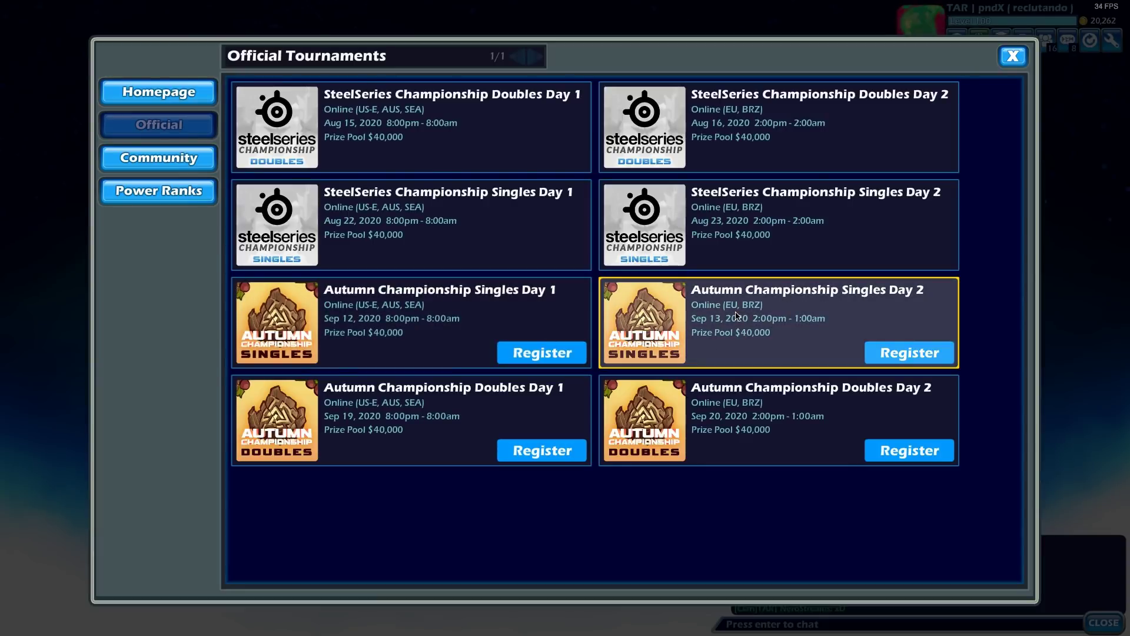
{"action": "left_click", "coordinate": [929, 353]}
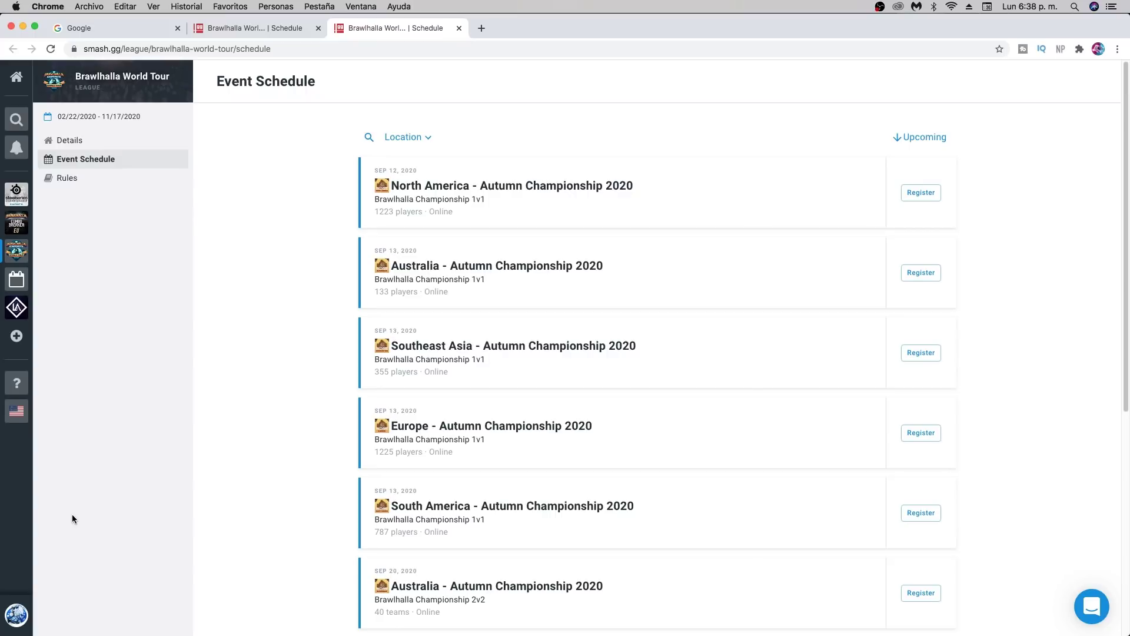
{"action": "mouse_move", "coordinate": [440, 612]}
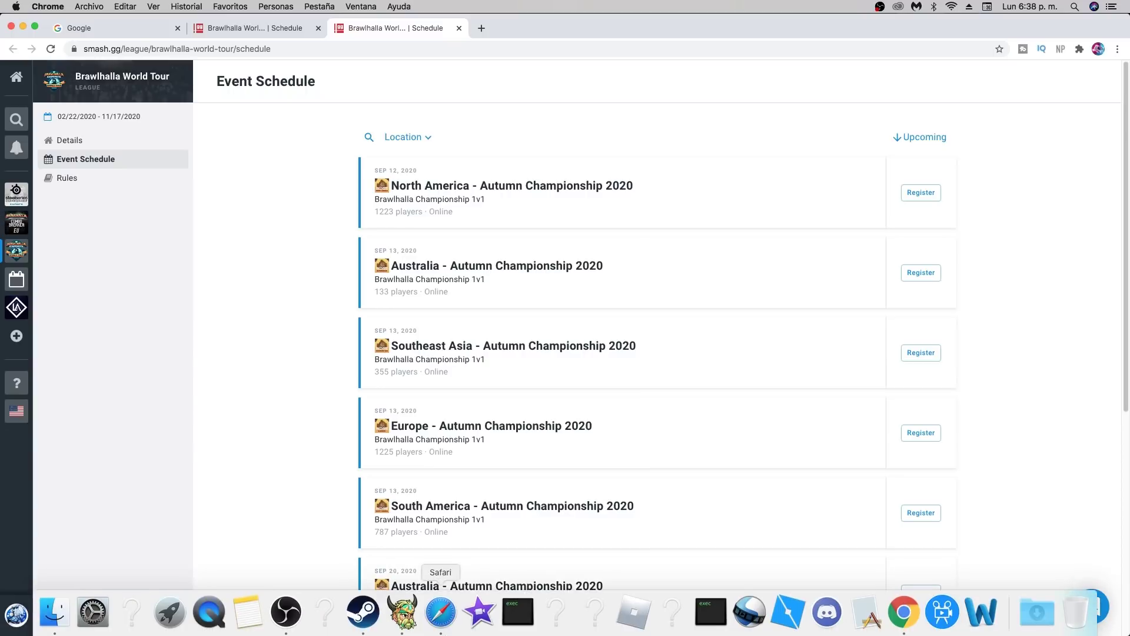
{"action": "left_click", "coordinate": [404, 613]}
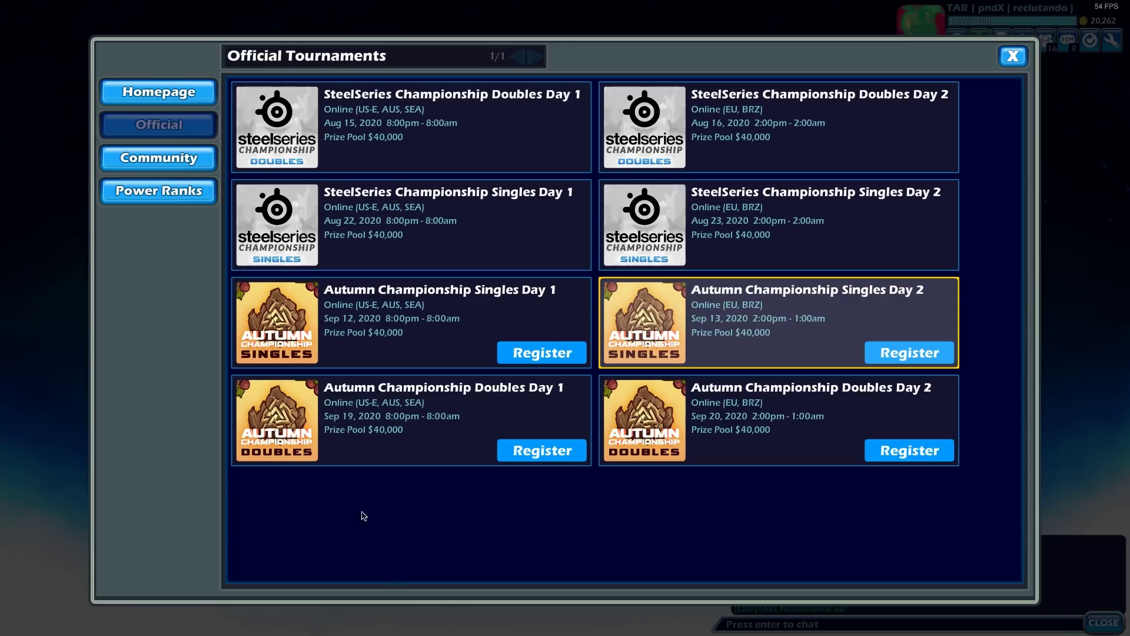
{"action": "left_click", "coordinate": [919, 353]}
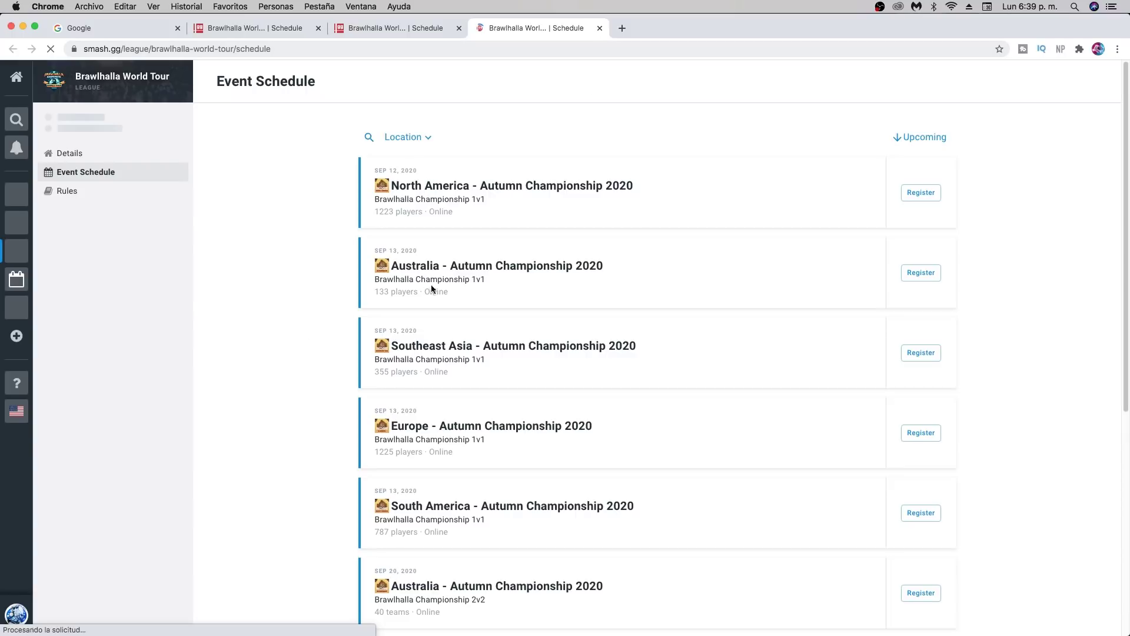
Examine the event schedule for the regions, dates and 1v1 or 2v2 formats of the Autumn Championship 2020 events
{"action": "scroll", "coordinate": [493, 275], "scroll_direction": "down", "scroll_amount": 3}
{"action": "scroll", "coordinate": [494, 279], "scroll_direction": "down", "scroll_amount": 9}
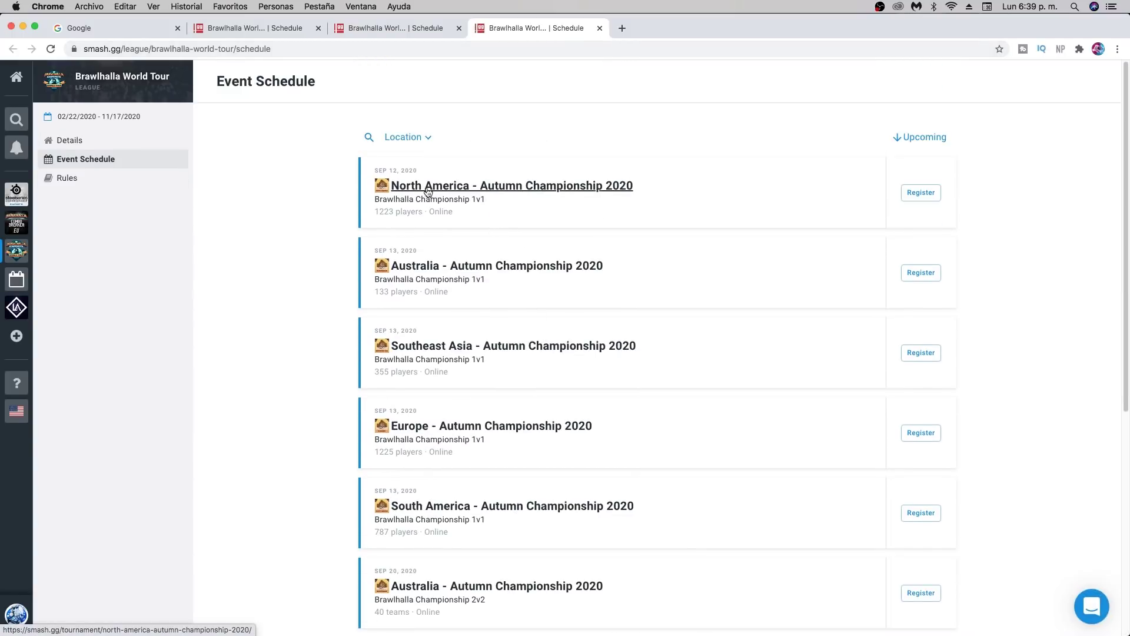
{"action": "scroll", "coordinate": [397, 277], "scroll_direction": "down", "scroll_amount": 2}
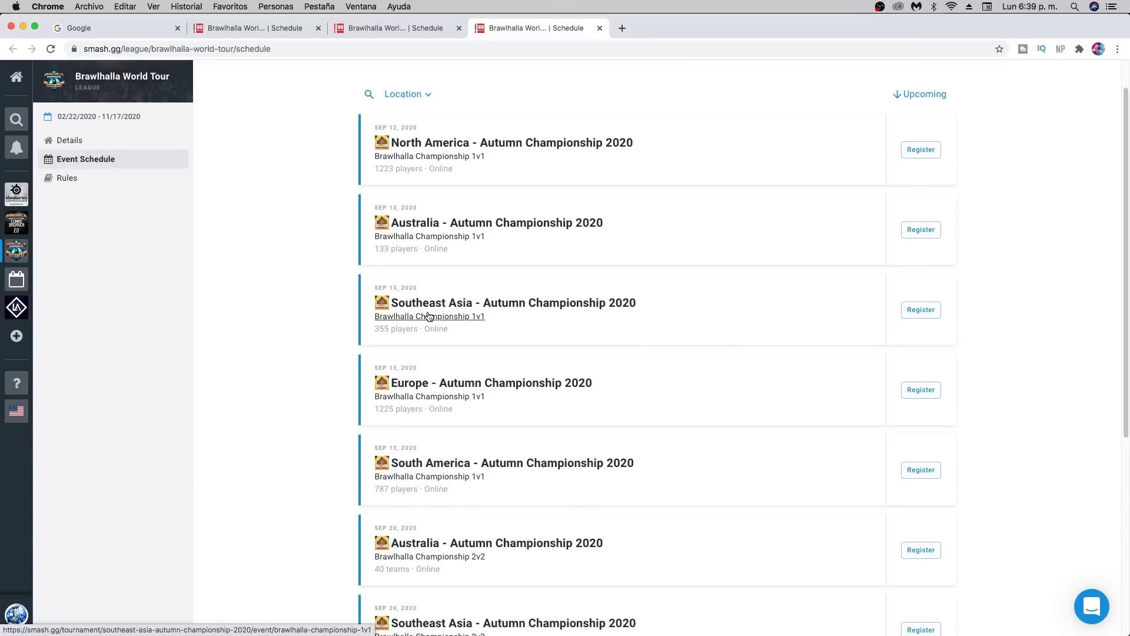
{"action": "scroll", "coordinate": [432, 471], "scroll_direction": "down", "scroll_amount": 6}
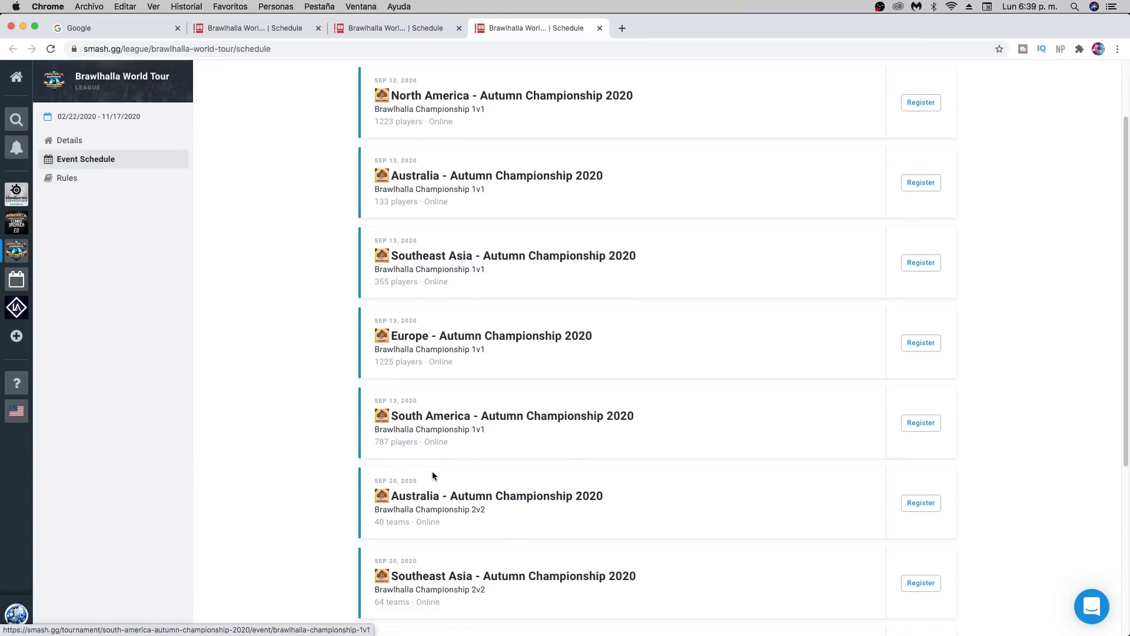
{"action": "scroll", "coordinate": [441, 464], "scroll_direction": "up", "scroll_amount": 3}
{"action": "scroll", "coordinate": [442, 462], "scroll_direction": "up", "scroll_amount": 3}
{"action": "scroll", "coordinate": [447, 456], "scroll_direction": "down", "scroll_amount": 5}
{"action": "scroll", "coordinate": [460, 456], "scroll_direction": "up", "scroll_amount": 5}
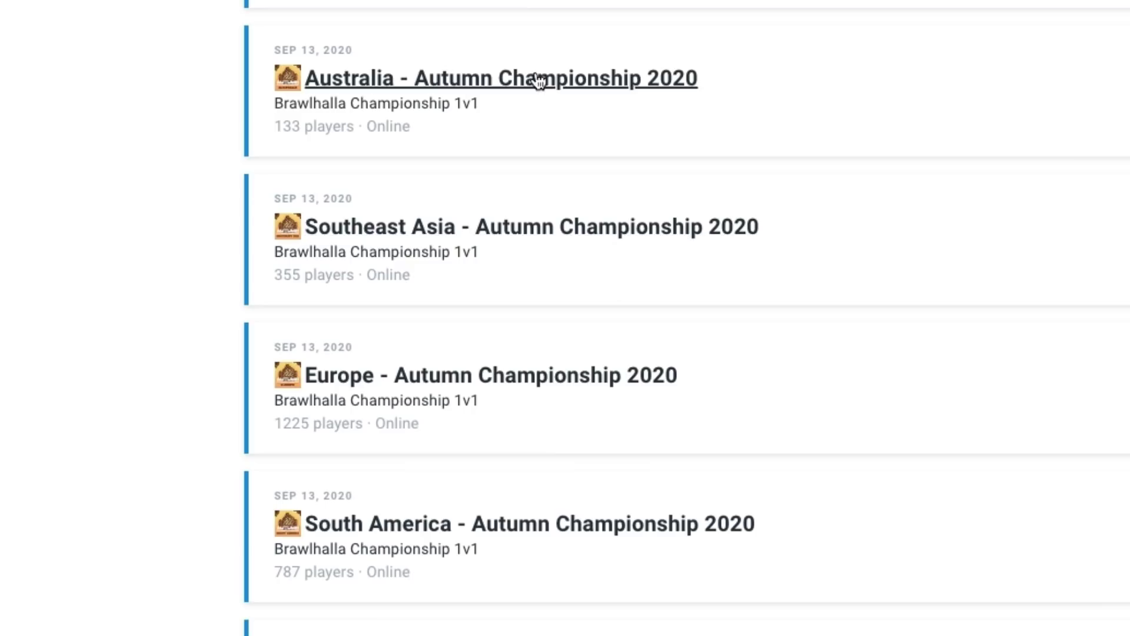
{"action": "left_click_drag", "start_coordinate": [481, 402], "coordinate": [448, 397]}
{"action": "triple_click", "coordinate": [872, 360]}
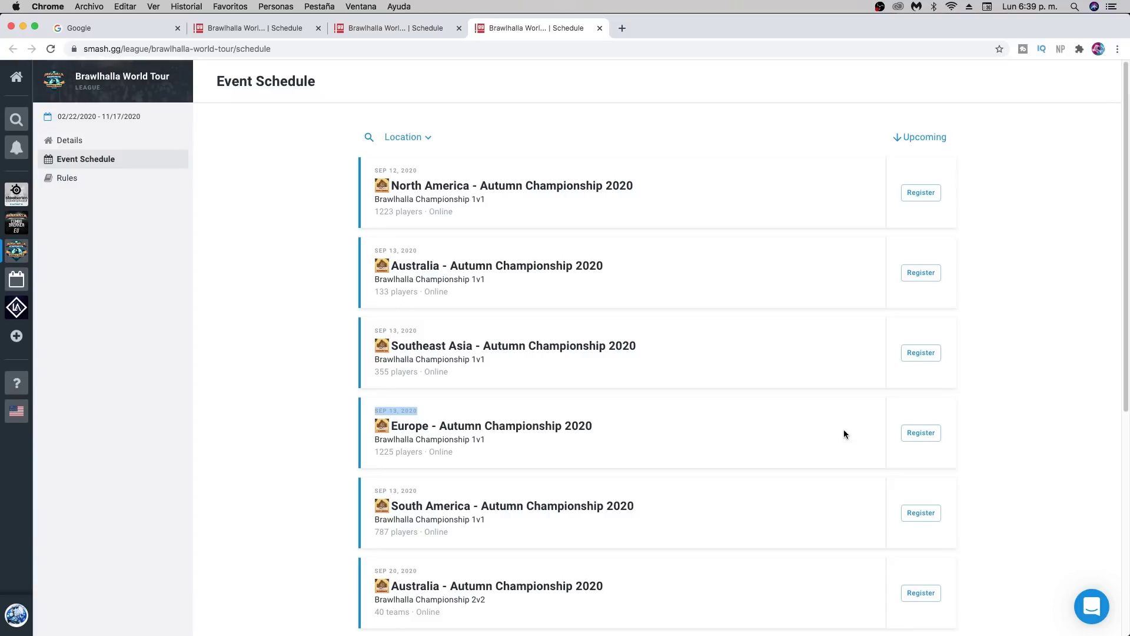
{"action": "left_click", "coordinate": [844, 430]}
{"action": "double_click", "coordinate": [490, 441]}
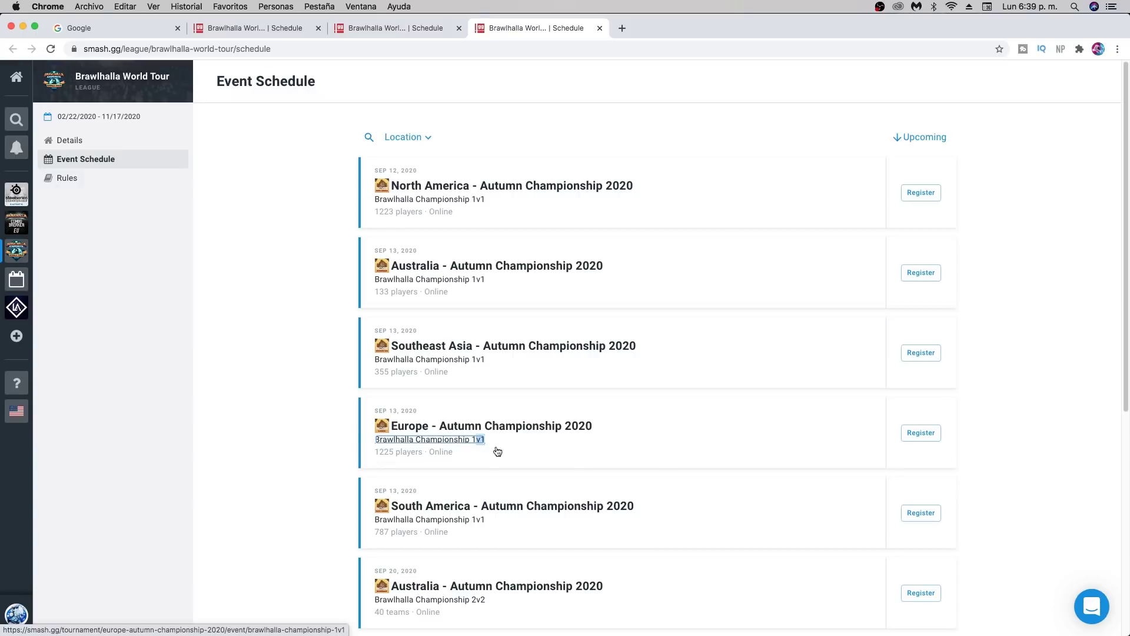
Open the registration form for the Europe - Autumn Championship 2020 from its Brawlhalla Championship 1v1 event
{"action": "left_click", "coordinate": [932, 433]}
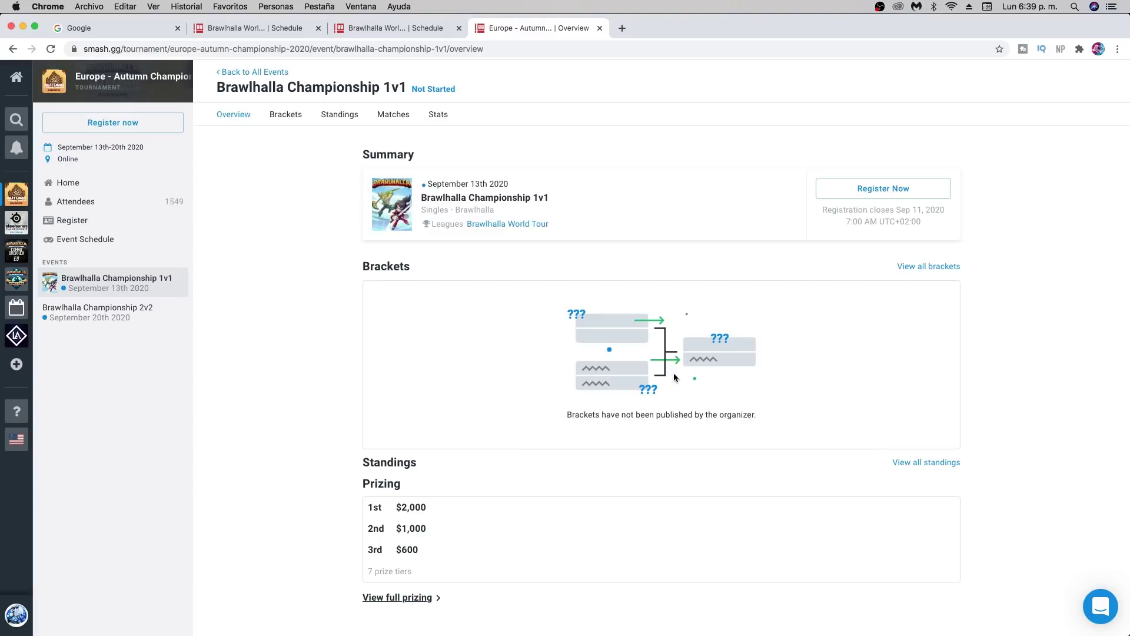
{"action": "left_click", "coordinate": [883, 188]}
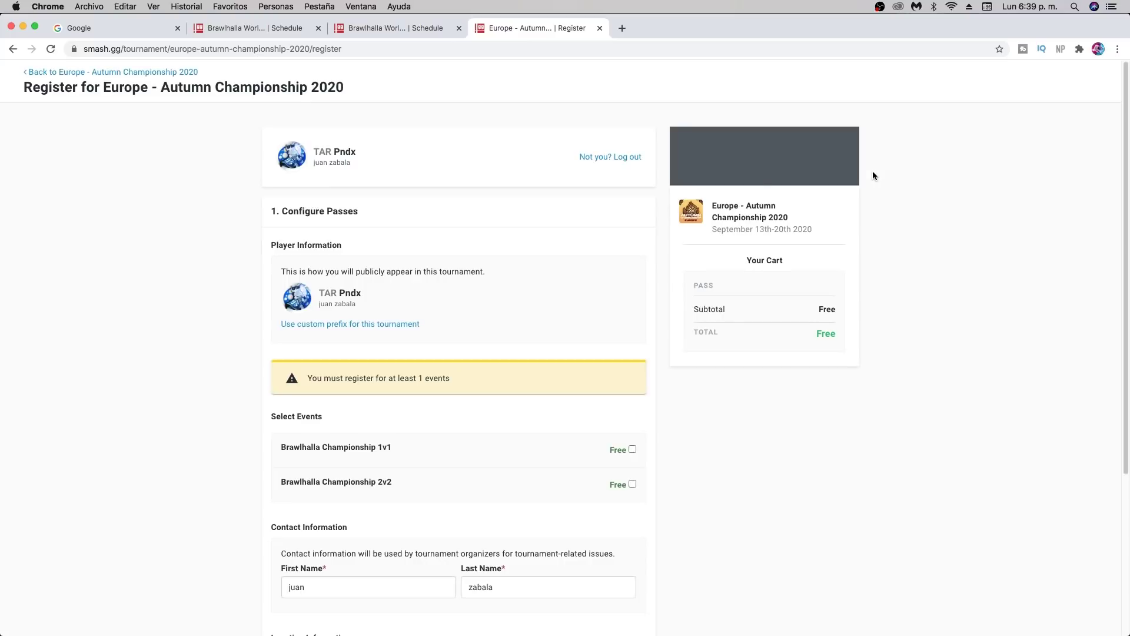
{"action": "scroll", "coordinate": [691, 258], "scroll_direction": "down", "scroll_amount": 4}
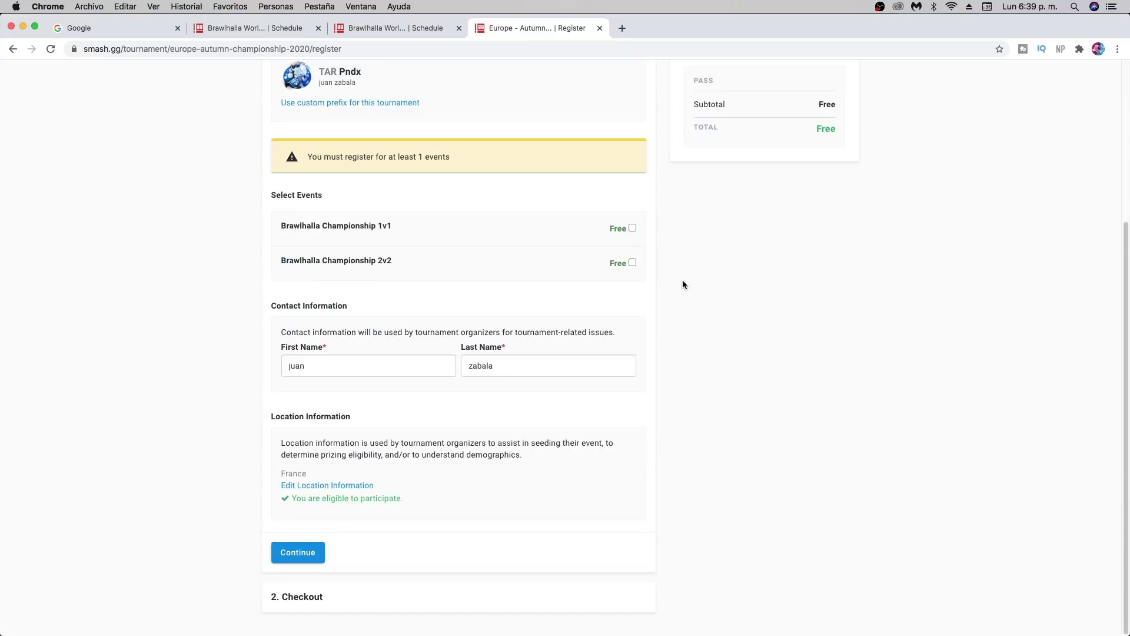
{"action": "scroll", "coordinate": [680, 282], "scroll_direction": "up", "scroll_amount": 4}
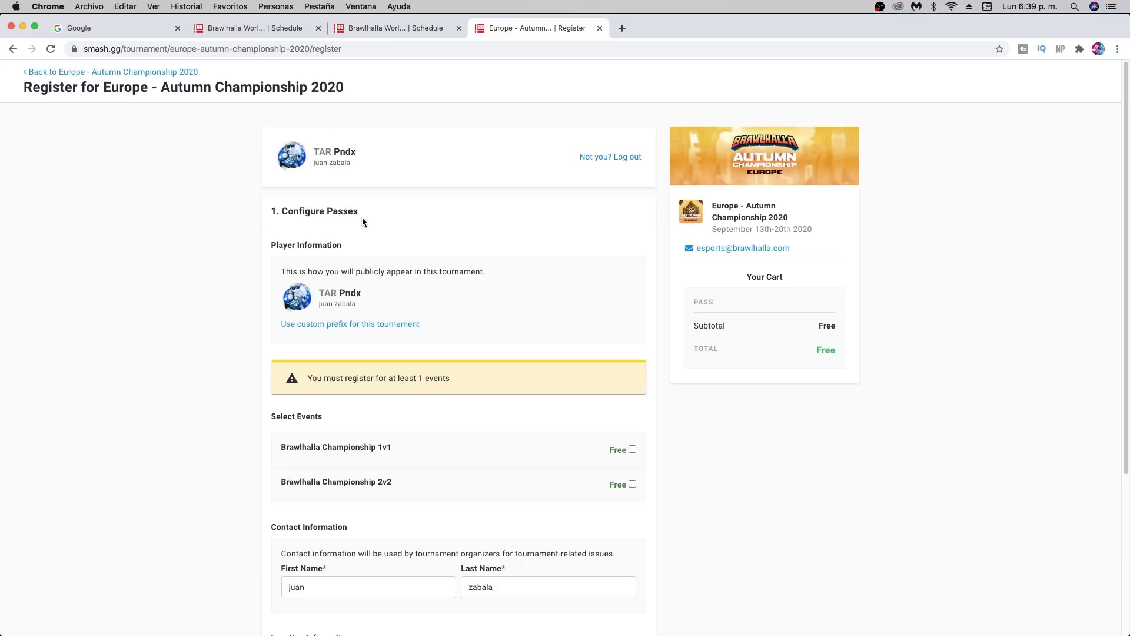
Use a custom prefix for this tournament, keeping TAR as the prefix/sponsor/organization
{"action": "left_click", "coordinate": [337, 324]}
{"action": "left_click", "coordinate": [354, 339]}
{"action": "left_click", "coordinate": [364, 325]}
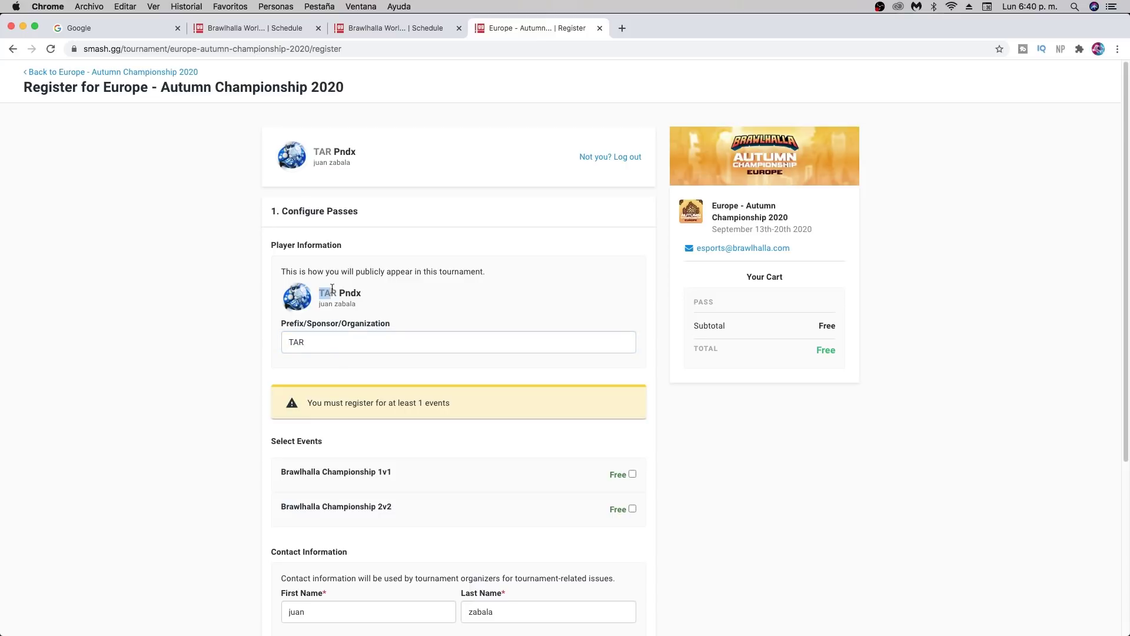
{"action": "left_click", "coordinate": [320, 350]}
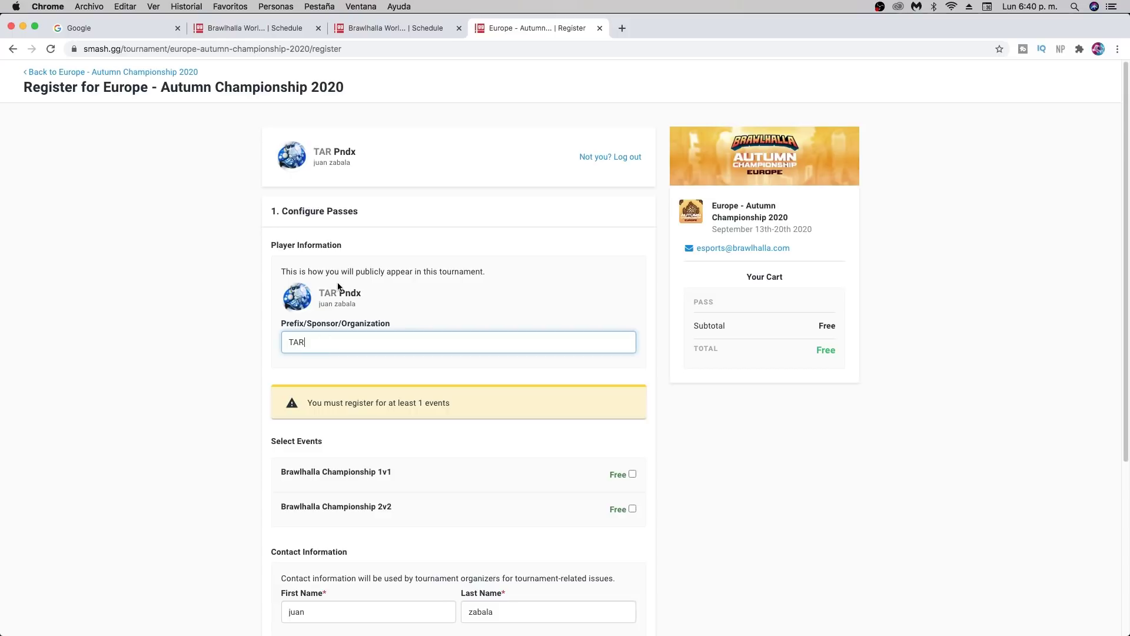
{"action": "left_click", "coordinate": [709, 401]}
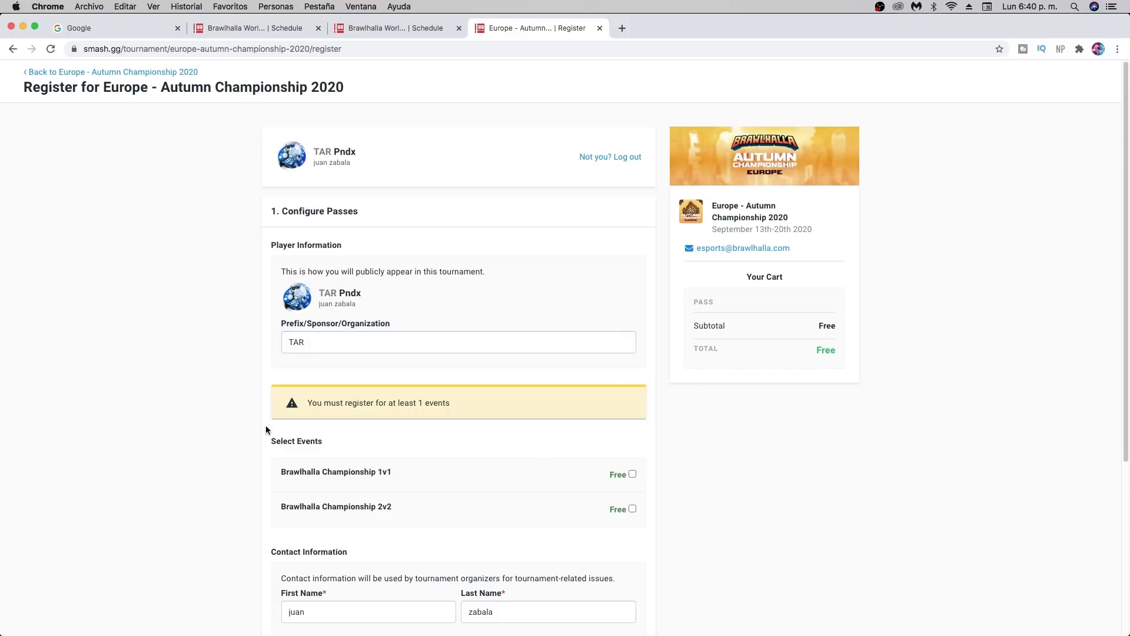
Select the Brawlhalla Championship 1v1 event and choose Steam as its platform
{"action": "left_click_drag", "start_coordinate": [302, 398], "coordinate": [452, 400]}
{"action": "left_click", "coordinate": [491, 392]}
{"action": "scroll", "coordinate": [413, 453], "scroll_direction": "down", "scroll_amount": 3}
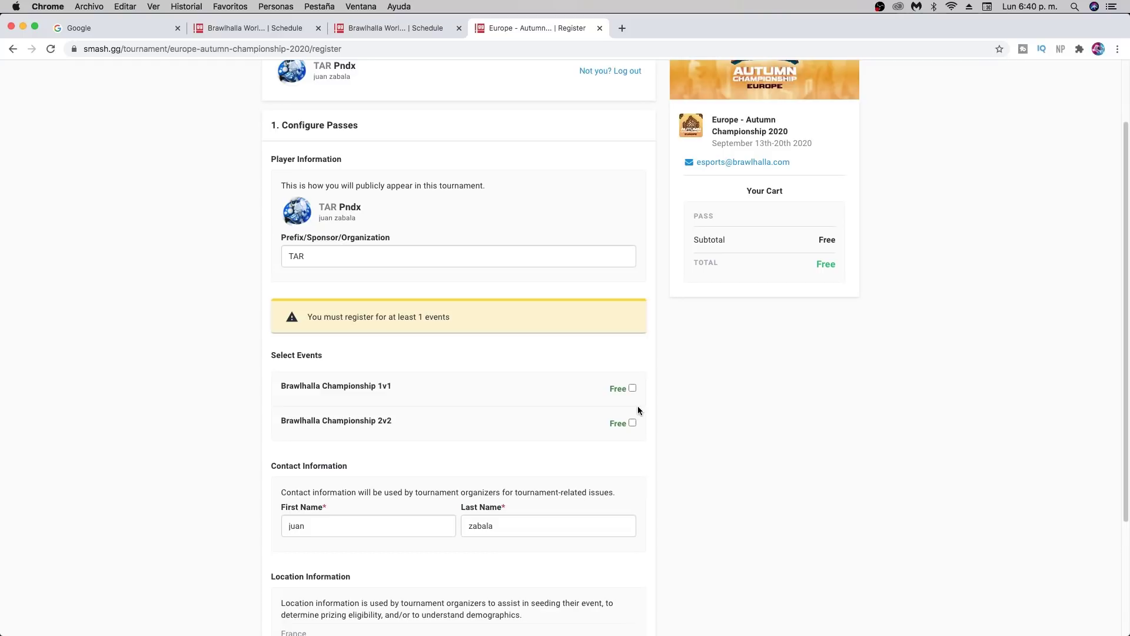
{"action": "left_click", "coordinate": [632, 388]}
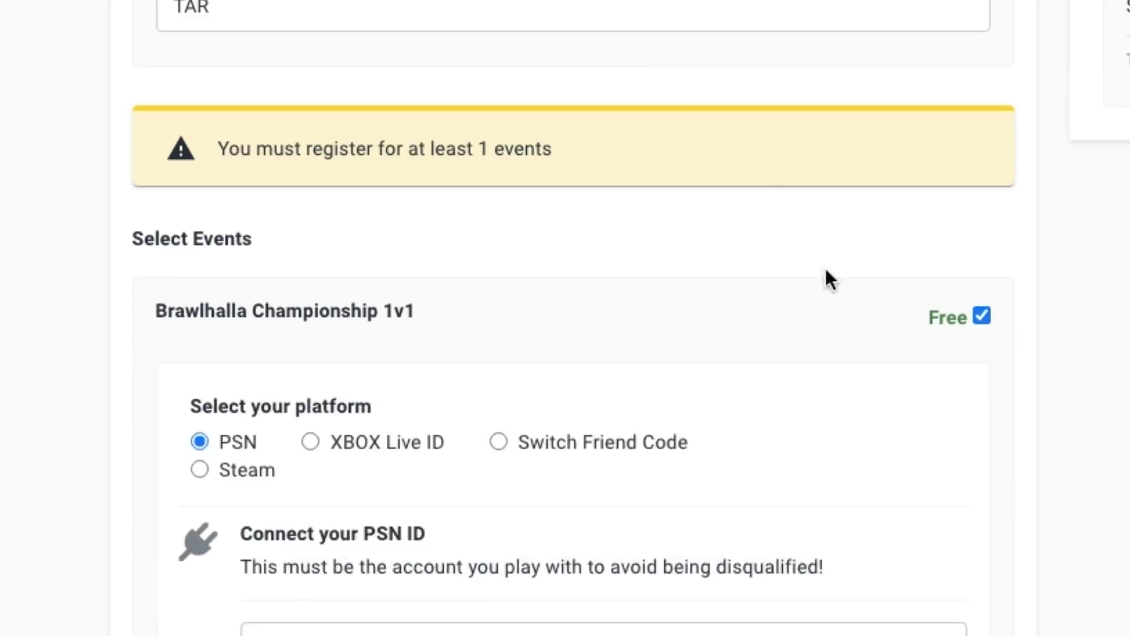
{"action": "left_click", "coordinate": [362, 394]}
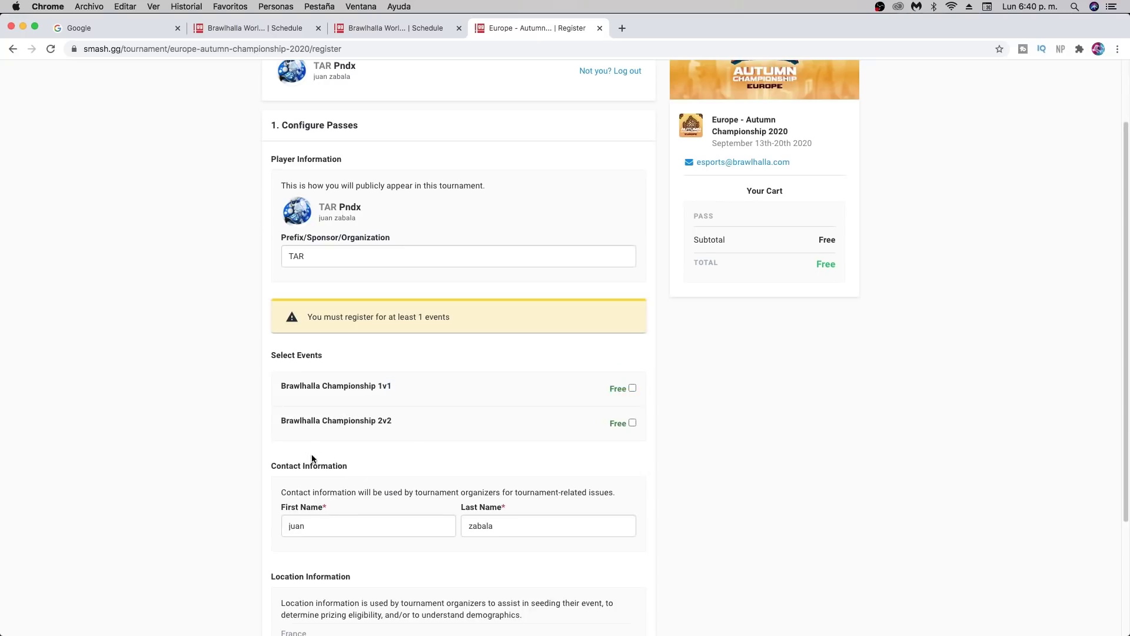
{"action": "left_click", "coordinate": [633, 388]}
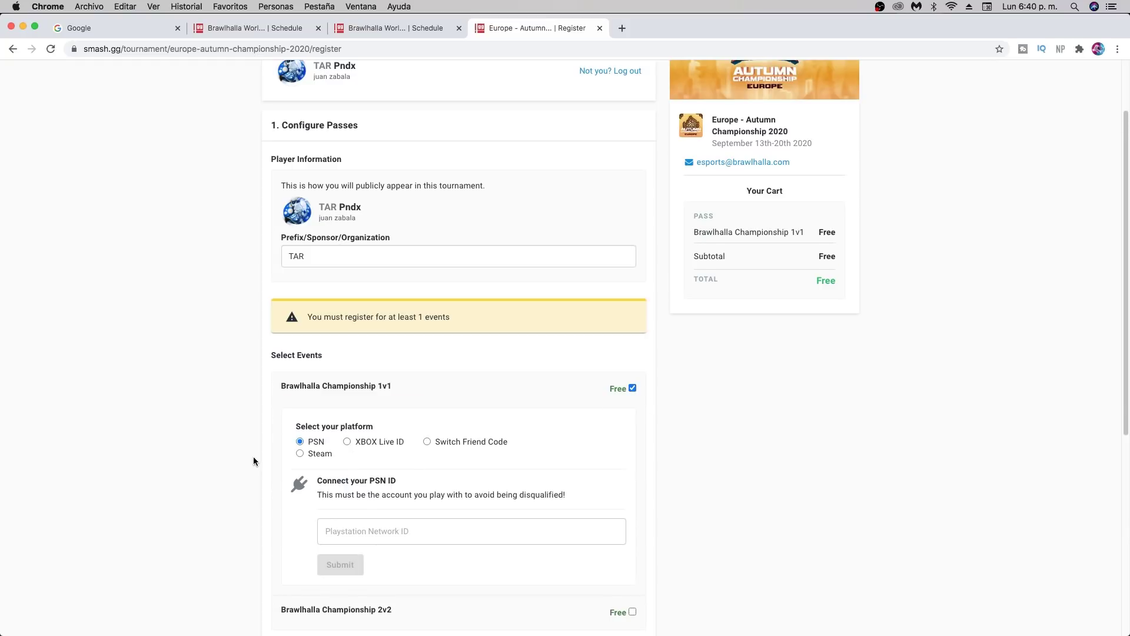
{"action": "left_click", "coordinate": [318, 454]}
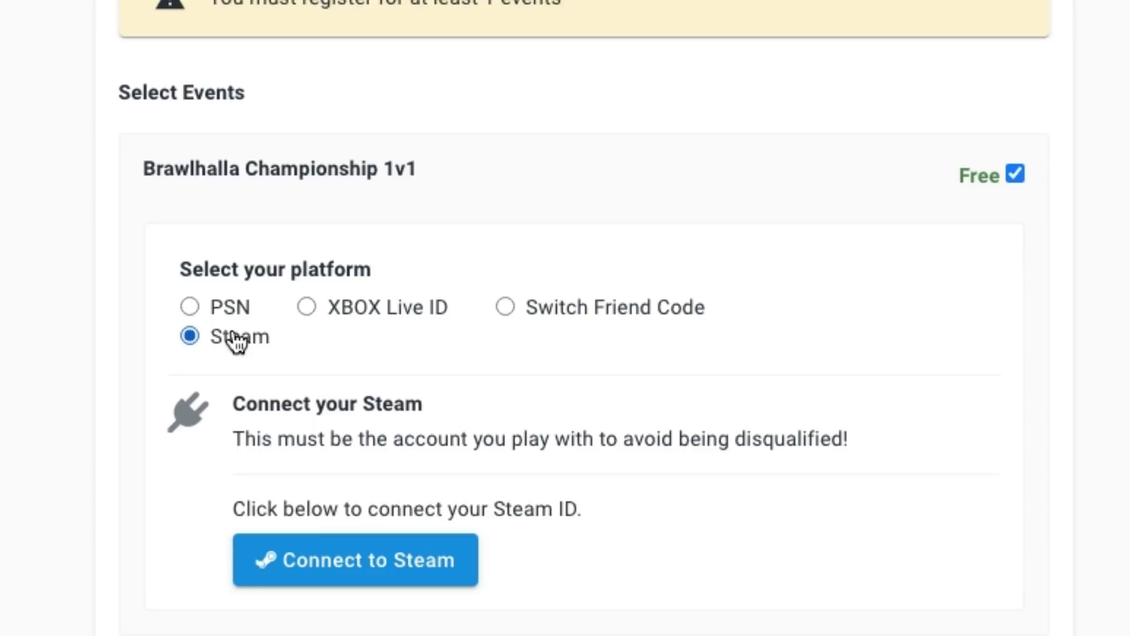
Connect the Steam account to the registration by signing in with its account password
{"action": "left_click", "coordinate": [368, 584]}
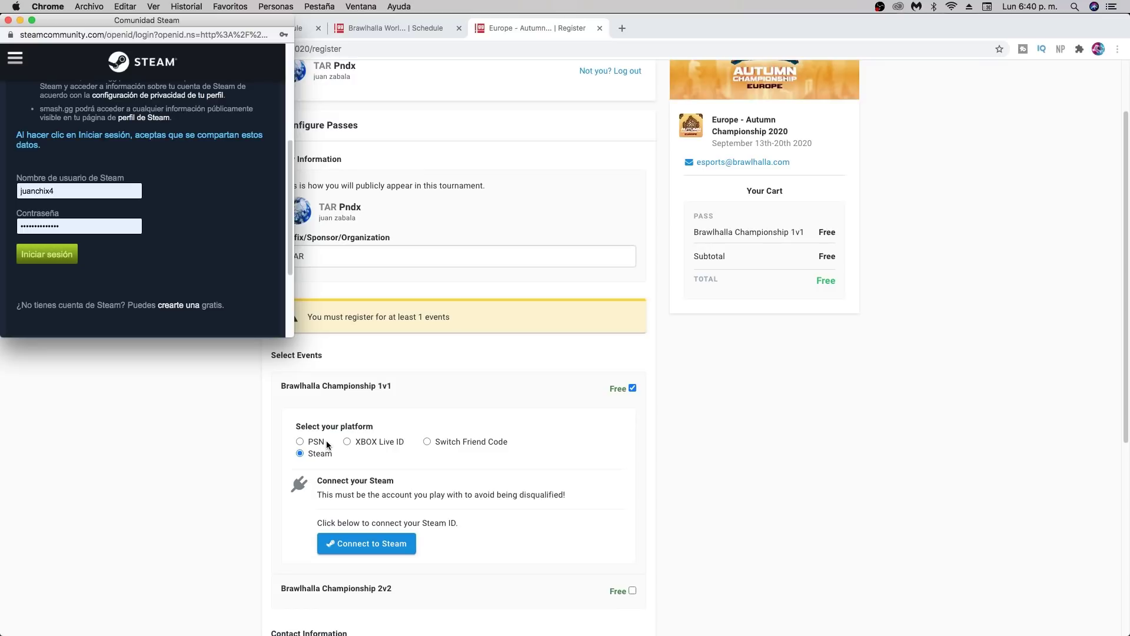
{"action": "left_click", "coordinate": [47, 254]}
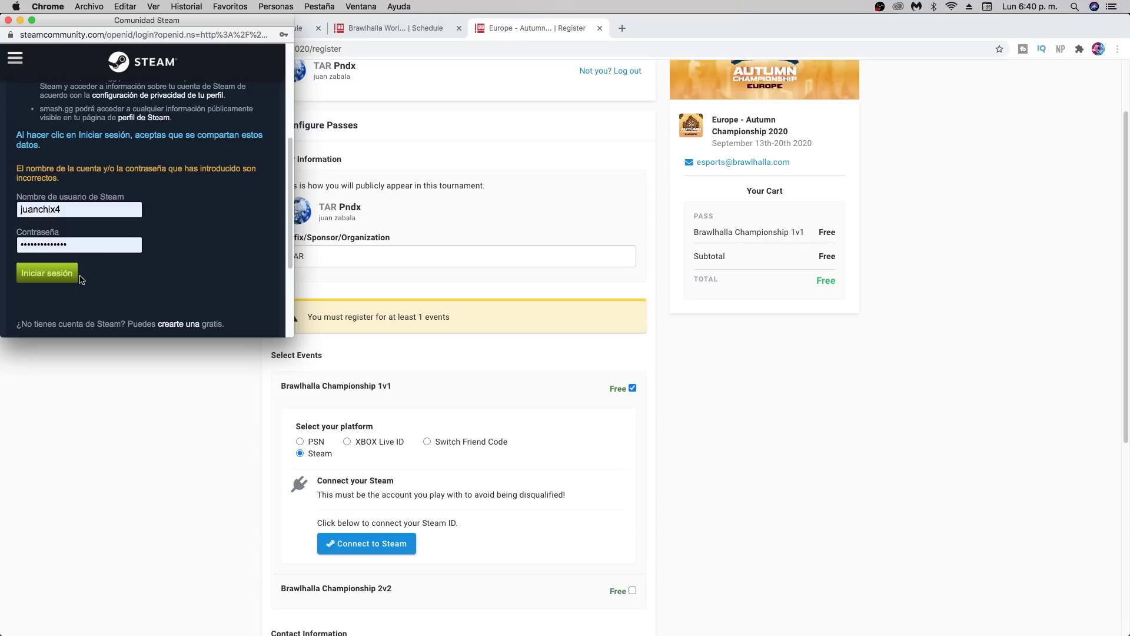
{"action": "scroll", "coordinate": [106, 265], "scroll_direction": "up", "scroll_amount": 3}
{"action": "scroll", "coordinate": [95, 276], "scroll_direction": "down", "scroll_amount": 2}
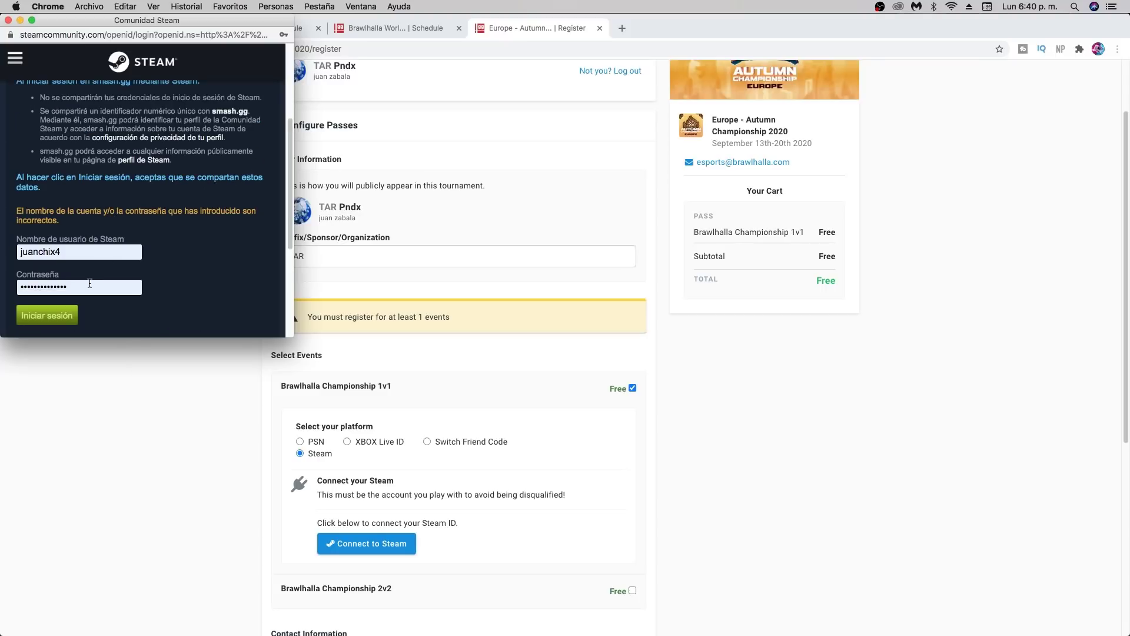
{"action": "type", "text": "•••••"}
{"action": "key", "text": "Return"}
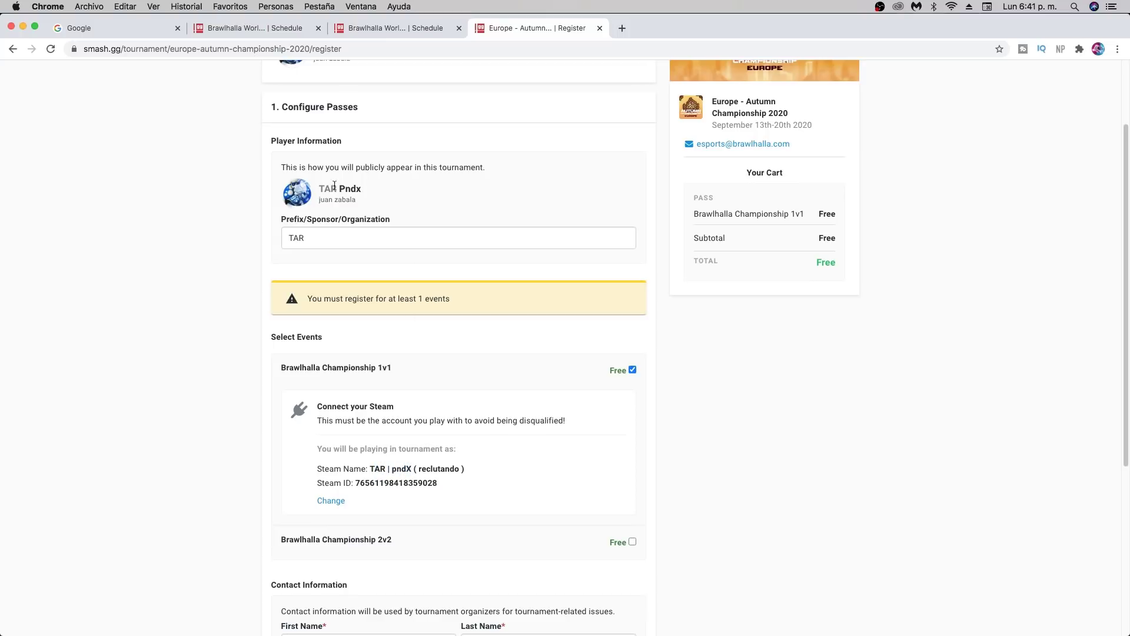
Edit the location information with France as the country and continue to the checkout
{"action": "double_click", "coordinate": [378, 469]}
{"action": "scroll", "coordinate": [457, 502], "scroll_direction": "down", "scroll_amount": 5}
{"action": "left_click", "coordinate": [551, 301]}
{"action": "scroll", "coordinate": [444, 391], "scroll_direction": "down", "scroll_amount": 2}
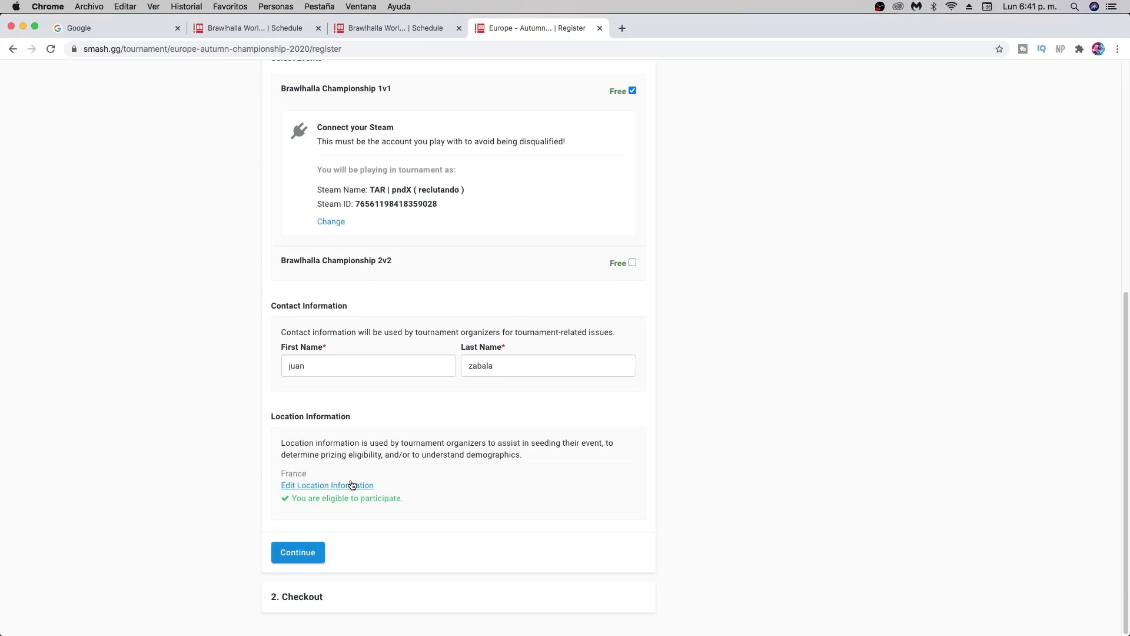
{"action": "left_click", "coordinate": [369, 486]}
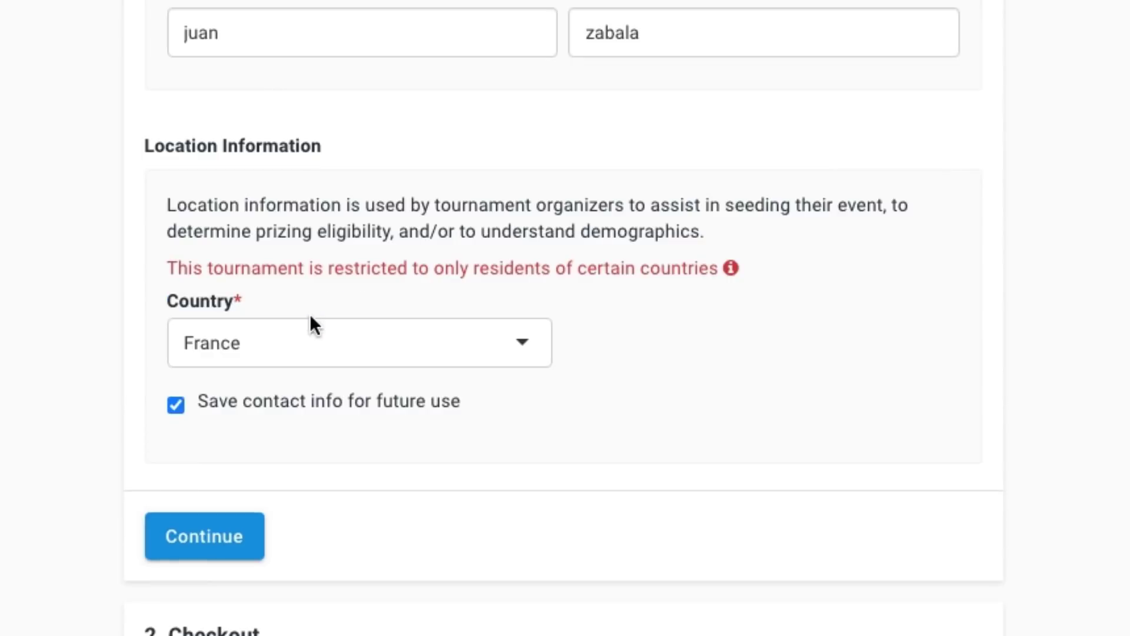
{"action": "left_click", "coordinate": [367, 341]}
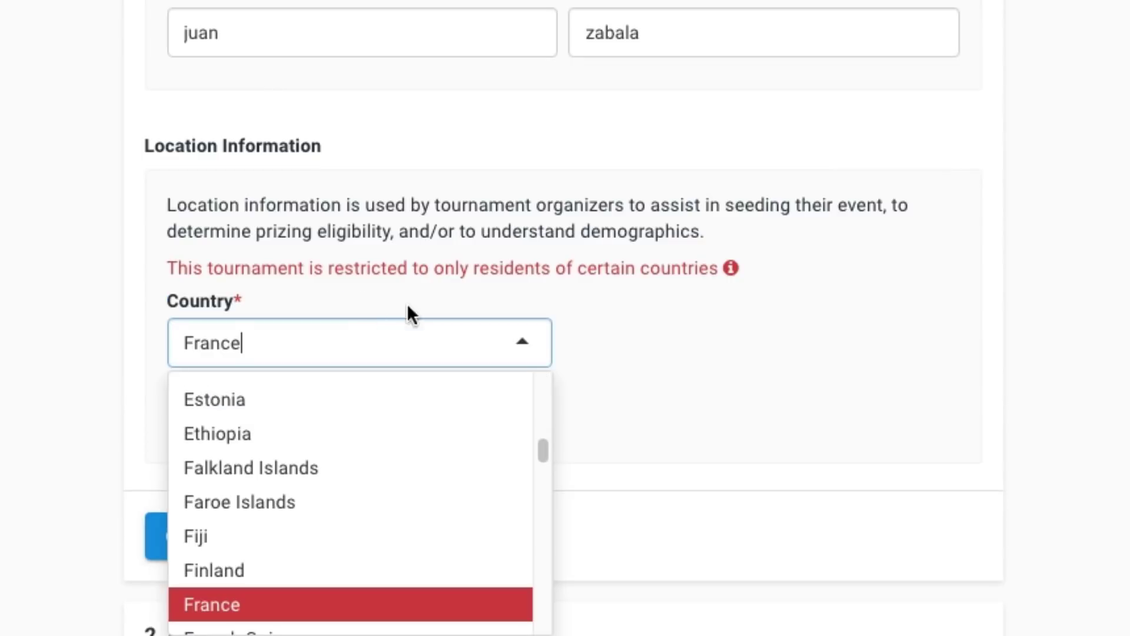
{"action": "left_click", "coordinate": [492, 603]}
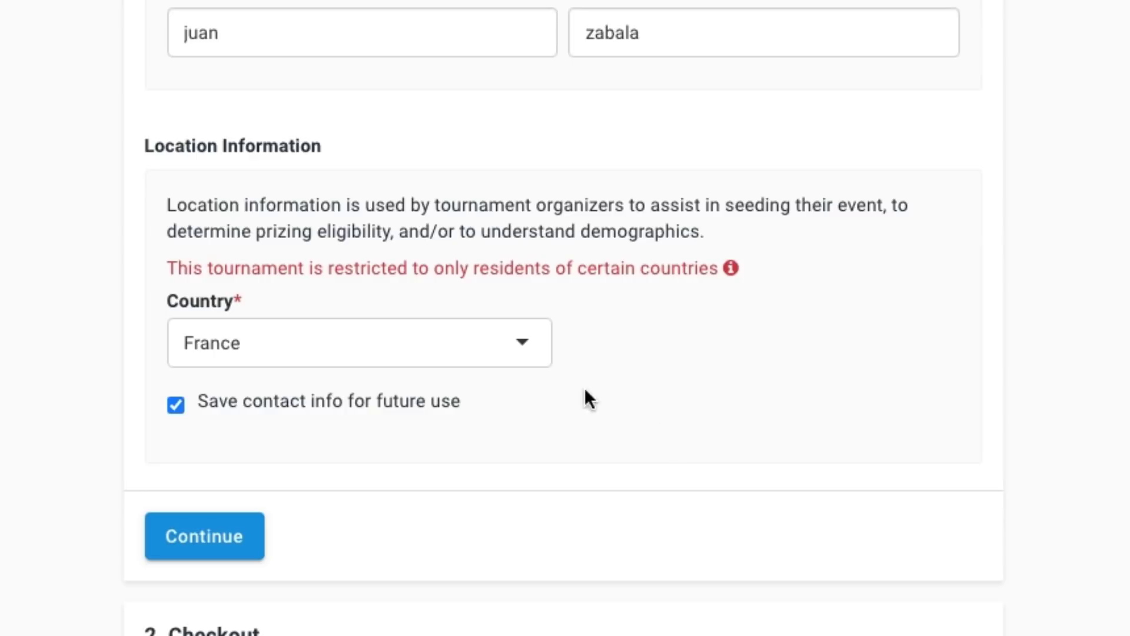
{"action": "scroll", "coordinate": [457, 360], "scroll_direction": "down", "scroll_amount": 2}
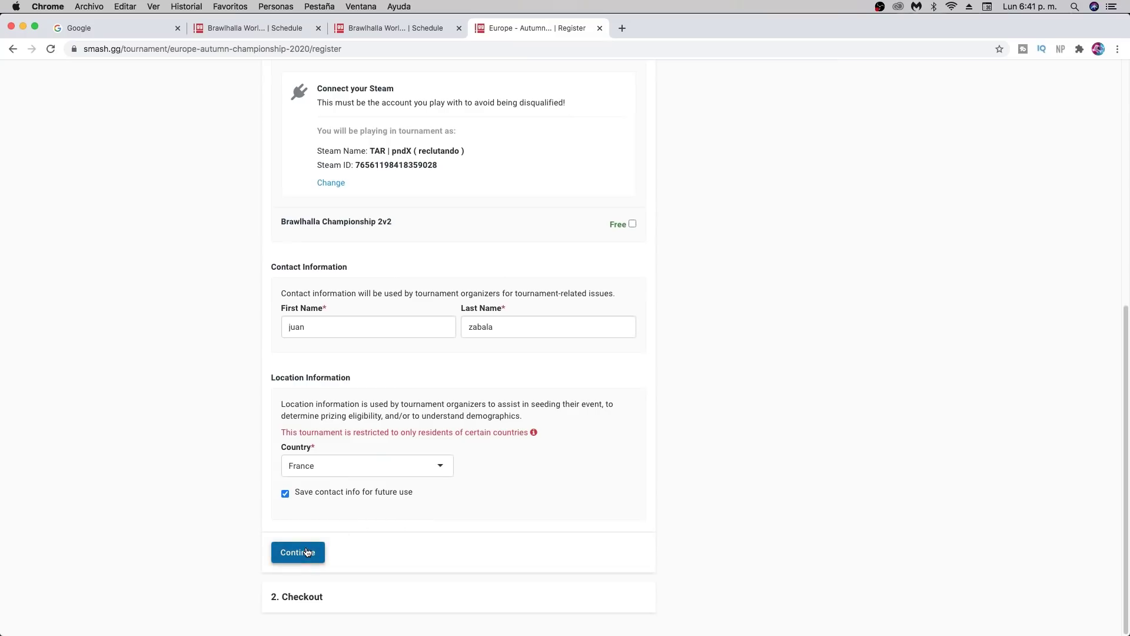
{"action": "left_click", "coordinate": [305, 552]}
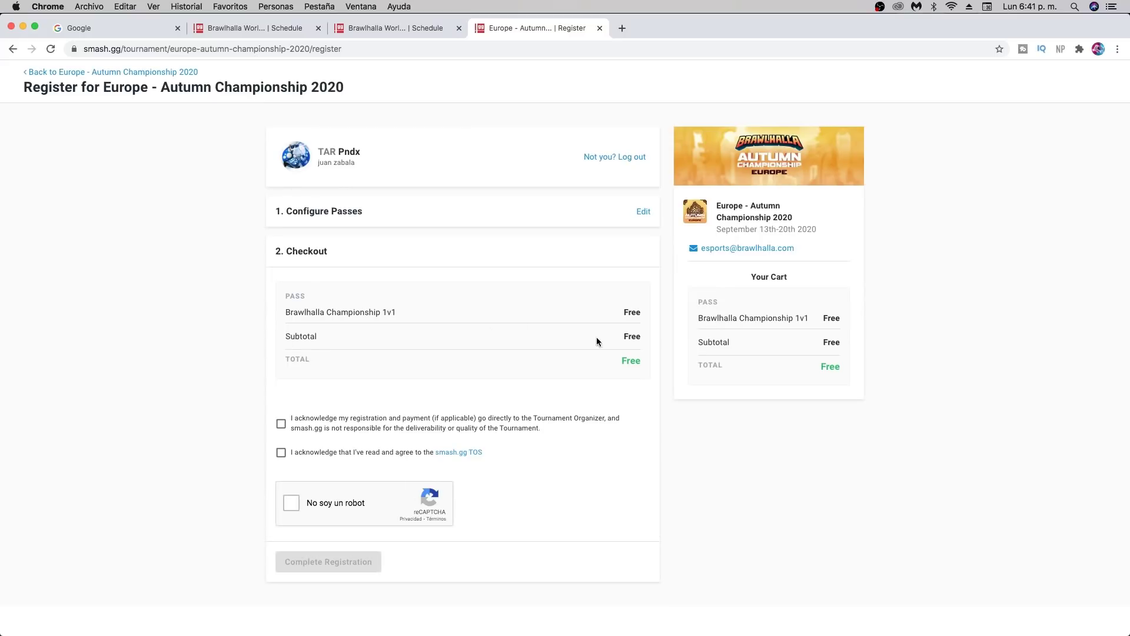
Accept the organizer and smash.gg TOS acknowledgements, pass the reCAPTCHA check and complete the registration
{"action": "left_click_drag", "start_coordinate": [626, 309], "coordinate": [637, 369]}
{"action": "left_click", "coordinate": [662, 454]}
{"action": "left_click", "coordinate": [324, 439]}
{"action": "left_click", "coordinate": [318, 454]}
{"action": "left_click", "coordinate": [283, 505]}
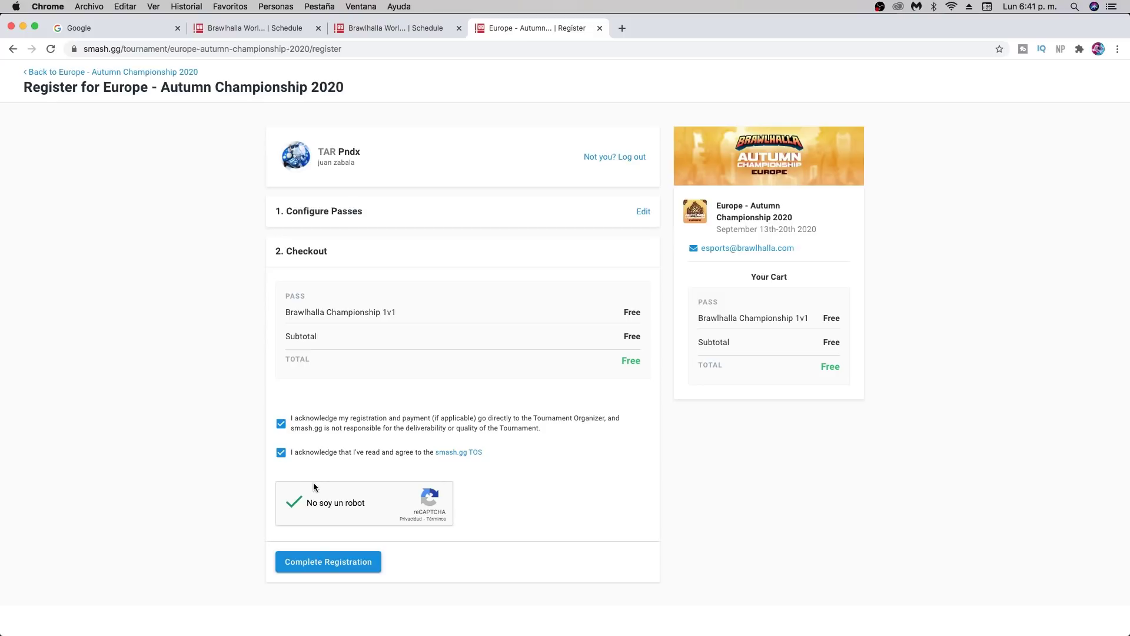
{"action": "left_click", "coordinate": [315, 557]}
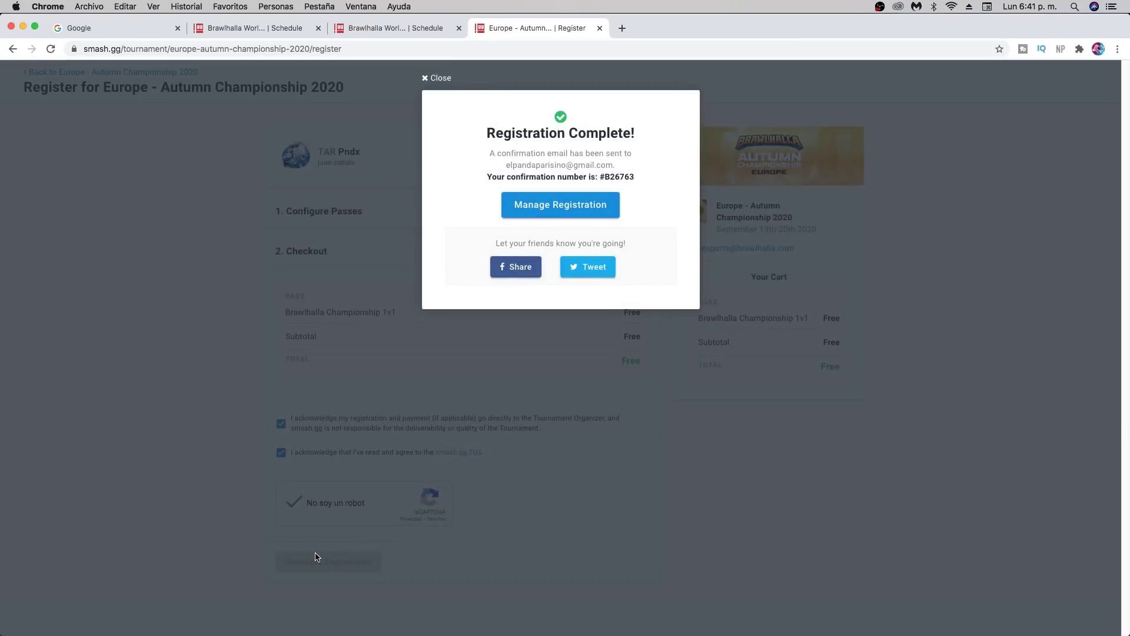
Open the management page of the completed registration and review its events, attendee profile and registration summary
{"action": "left_click_drag", "start_coordinate": [520, 166], "coordinate": [497, 159]}
{"action": "left_click", "coordinate": [615, 185]}
{"action": "left_click", "coordinate": [605, 205]}
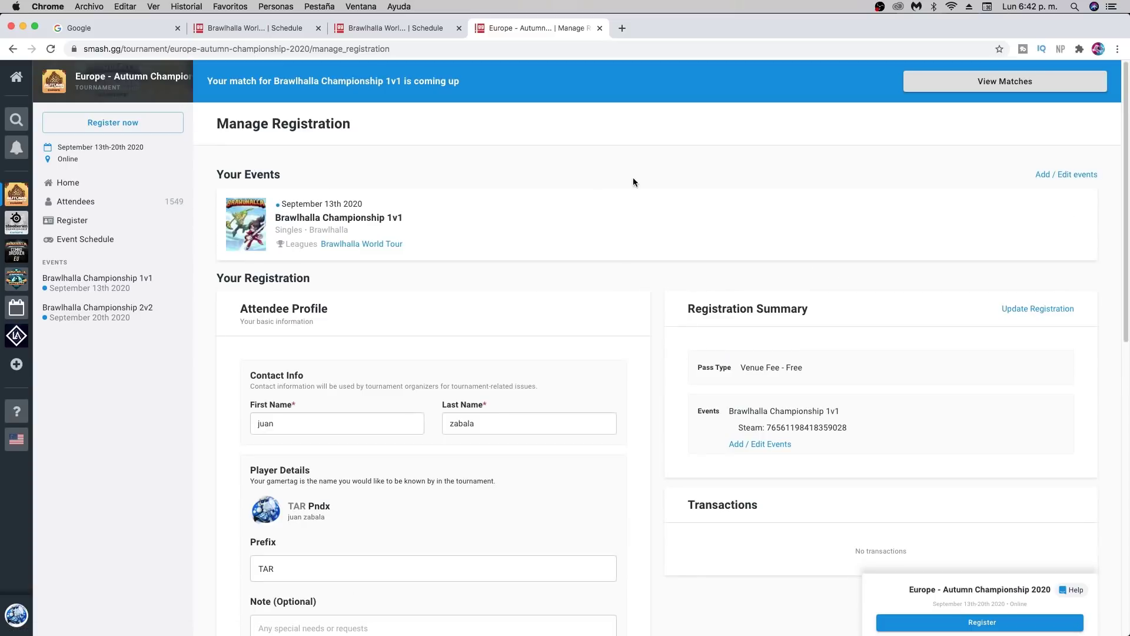
{"action": "scroll", "coordinate": [683, 329], "scroll_direction": "down", "scroll_amount": 3}
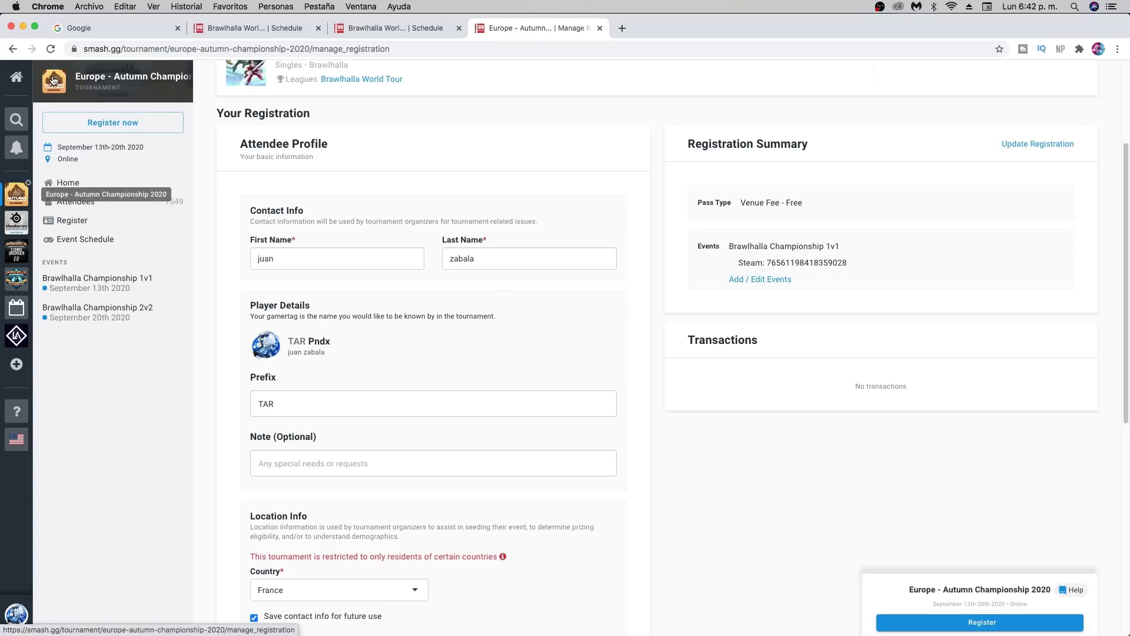
Open the Europe - Autumn Championship 2020 home page and review its rules and tournament details
{"action": "left_click", "coordinate": [44, 136]}
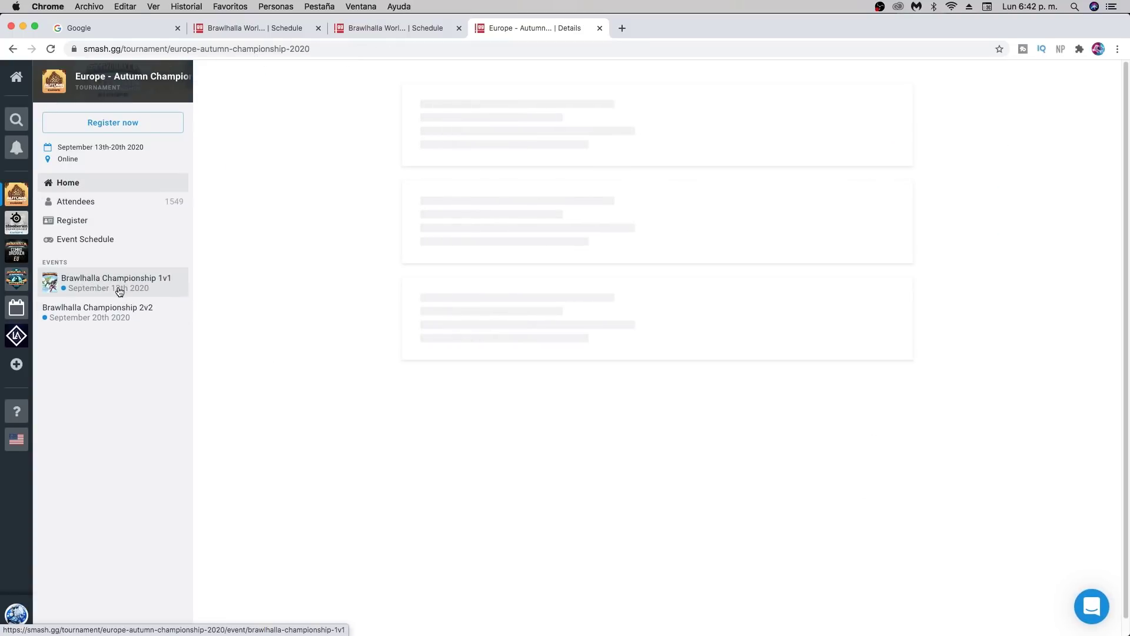
{"action": "scroll", "coordinate": [559, 460], "scroll_direction": "down", "scroll_amount": 3}
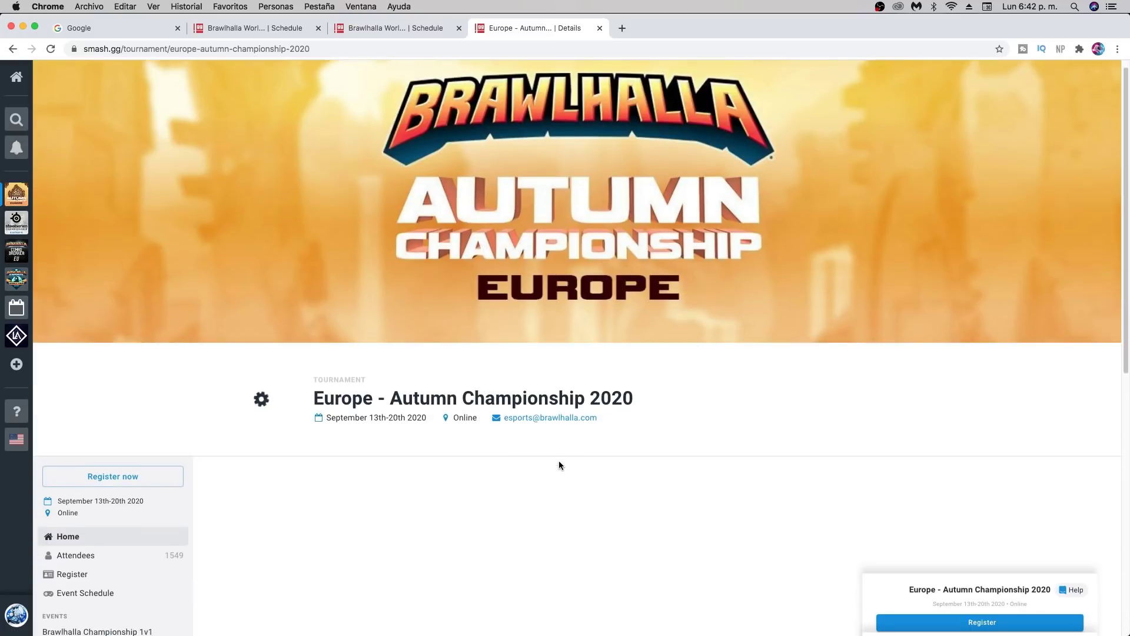
{"action": "scroll", "coordinate": [318, 542], "scroll_direction": "down", "scroll_amount": 1}
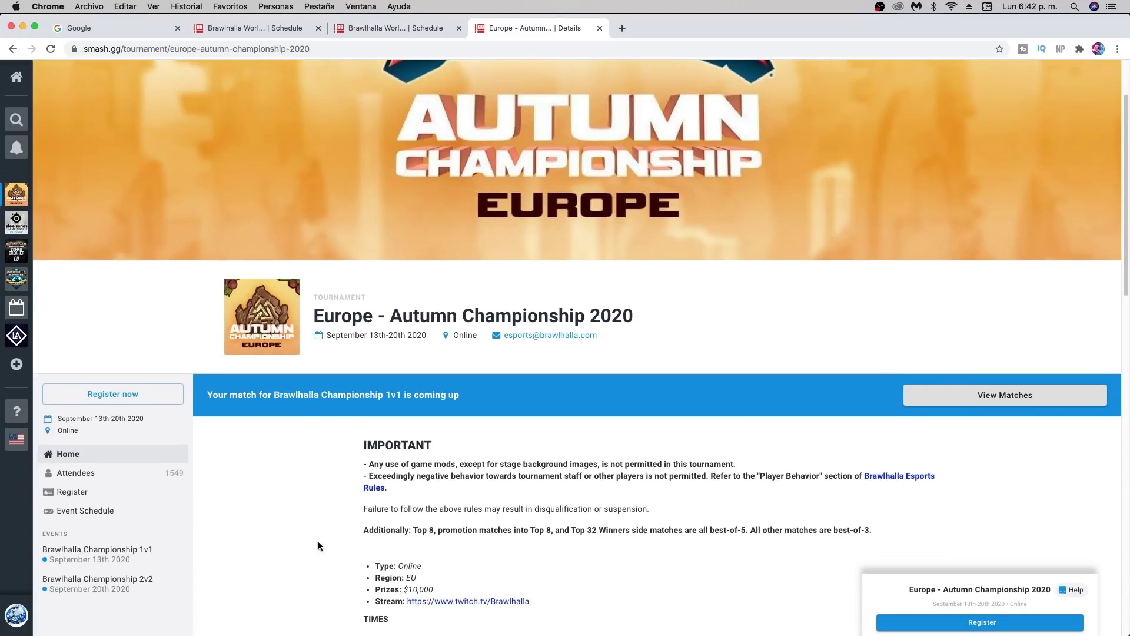
{"action": "scroll", "coordinate": [318, 541], "scroll_direction": "down", "scroll_amount": 2}
Switch to the Brawlhalla game to view its list of official tournaments
{"action": "mouse_move", "coordinate": [709, 633]}
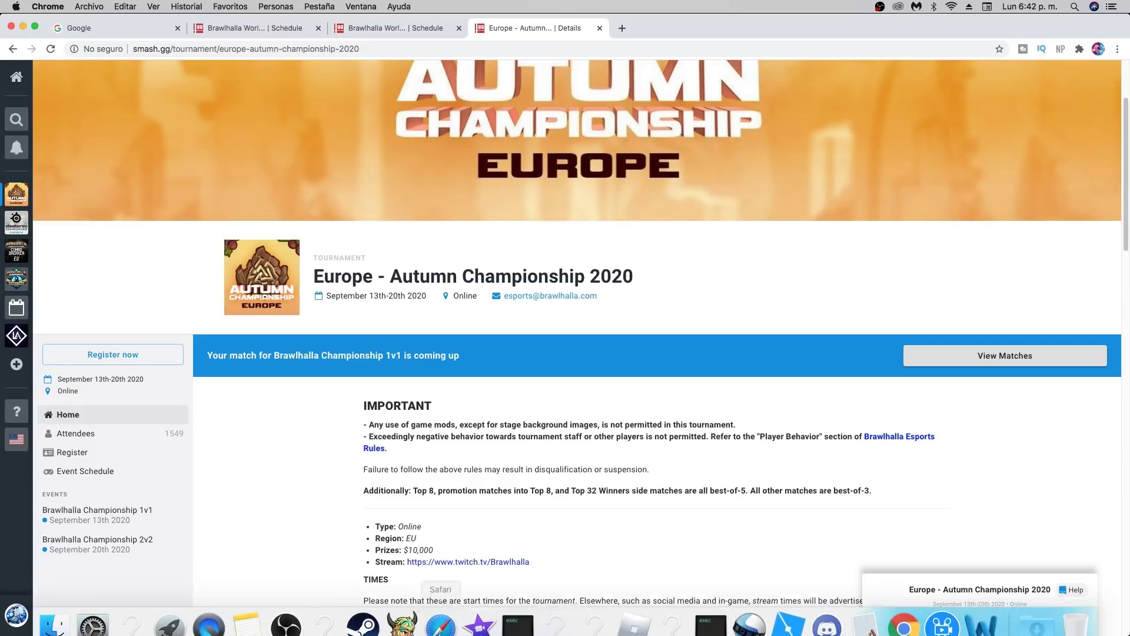
{"action": "left_click", "coordinate": [412, 613]}
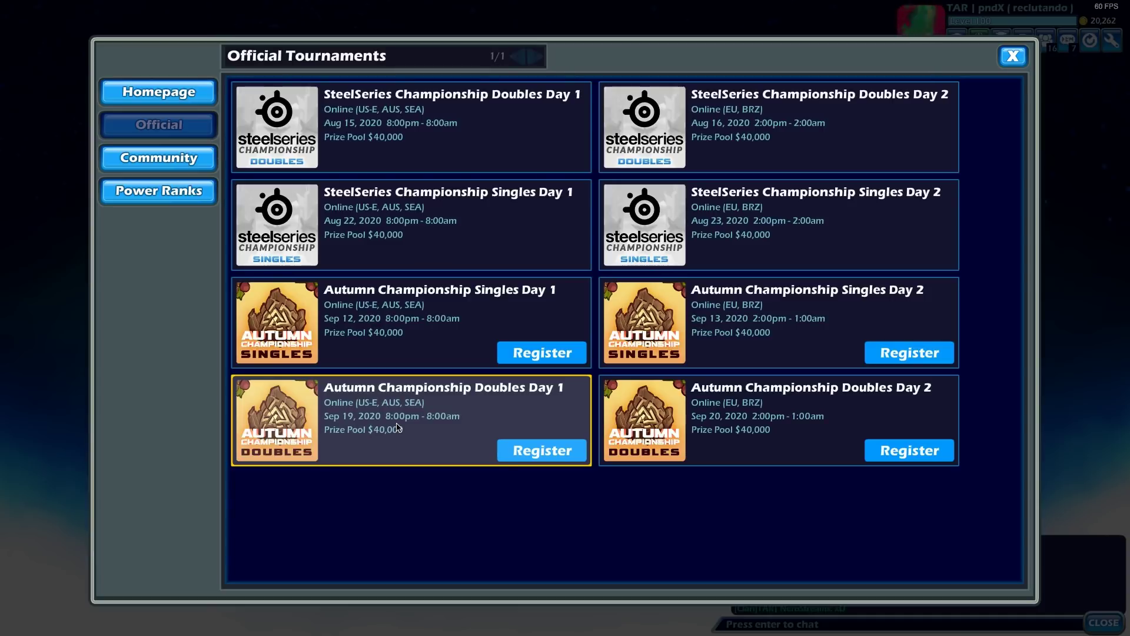
{"action": "key", "text": "super+Tab"}
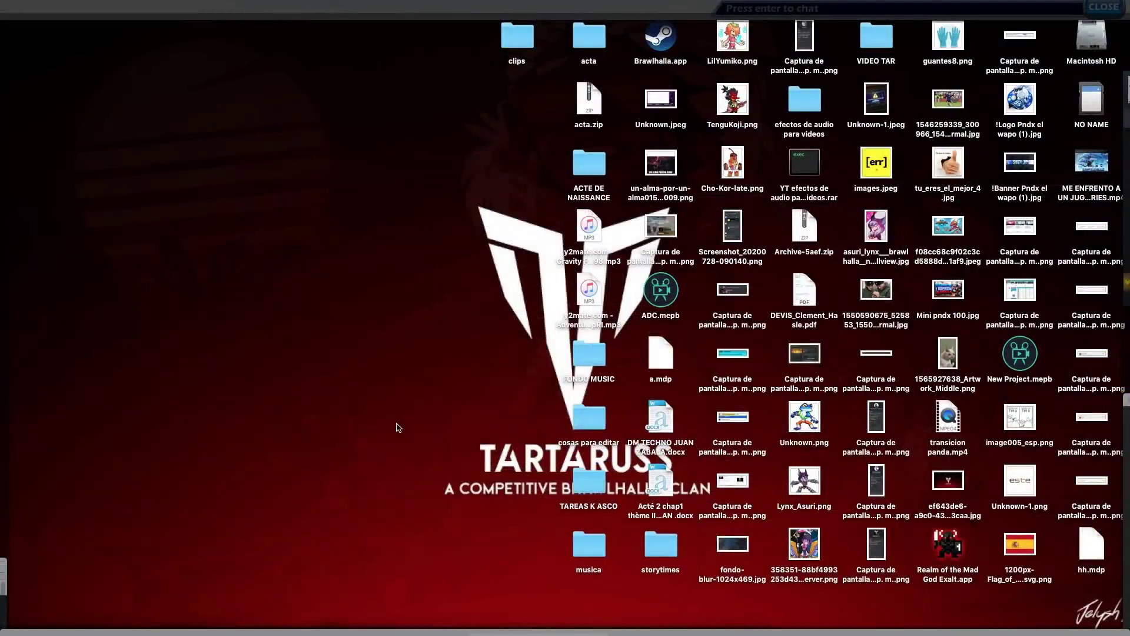
{"action": "mouse_move", "coordinate": [362, 611]}
{"action": "left_click", "coordinate": [440, 611]}
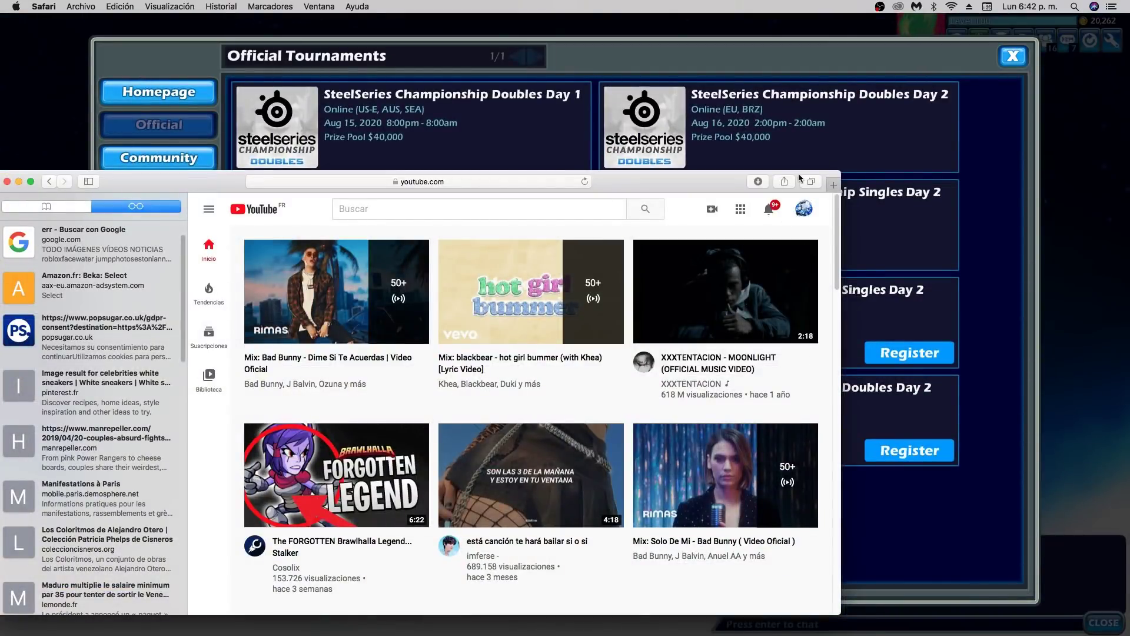
{"action": "left_click", "coordinate": [1014, 59]}
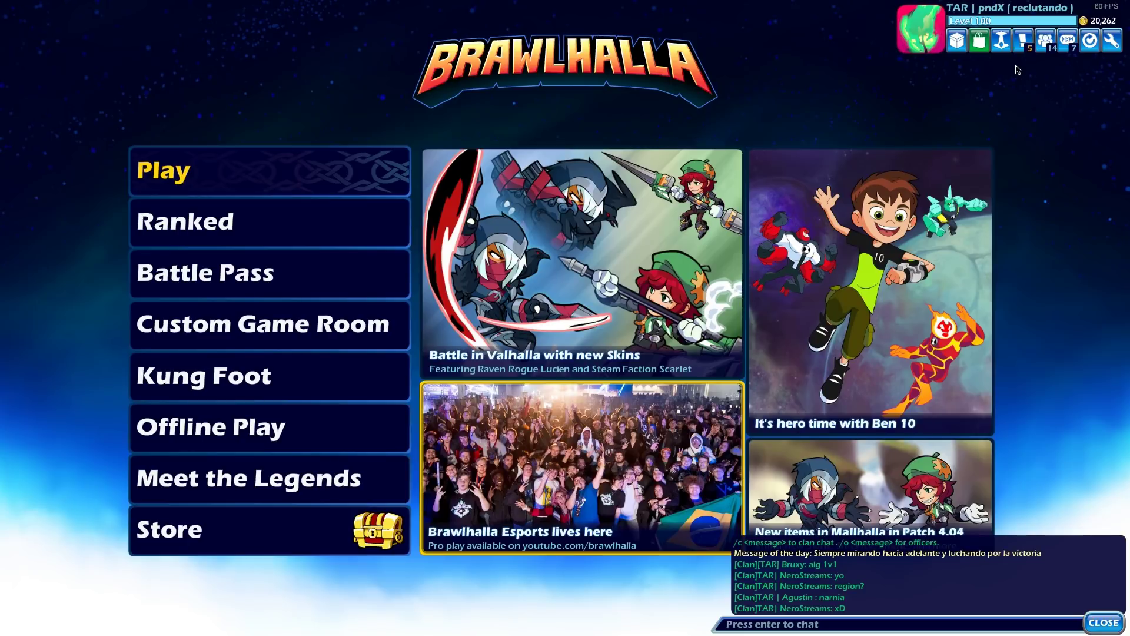
{"action": "left_click", "coordinate": [271, 528]}
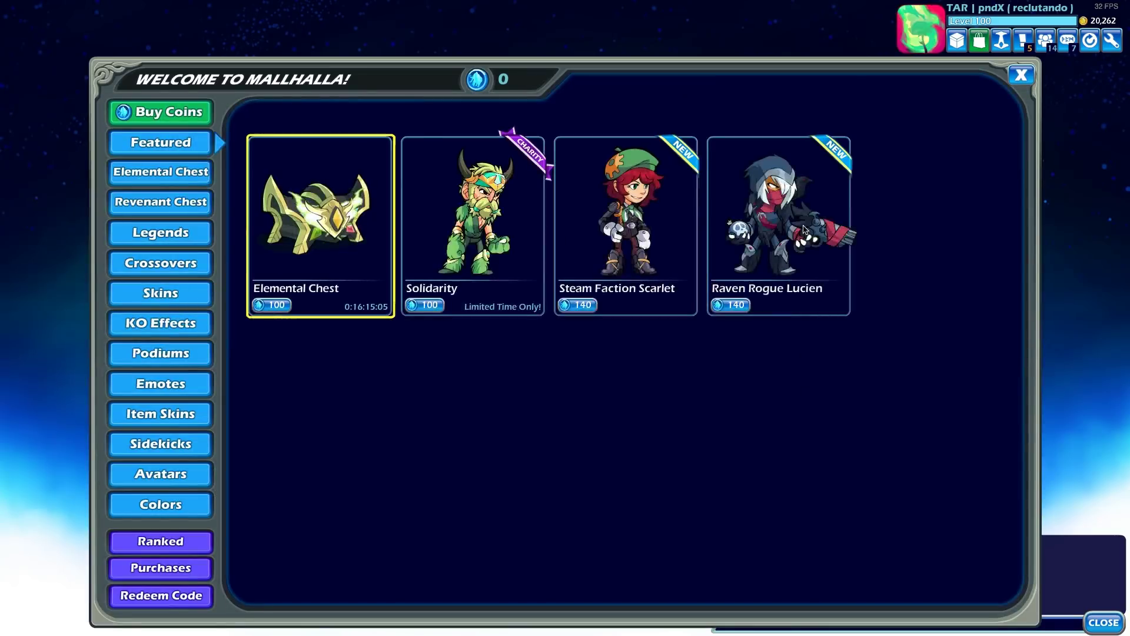
{"action": "left_click", "coordinate": [1022, 74]}
Open the esports tournament listings in Brawlhalla, show the community tournaments and open the registration page for Moose Wars #21 2v2
{"action": "left_click", "coordinate": [695, 417]}
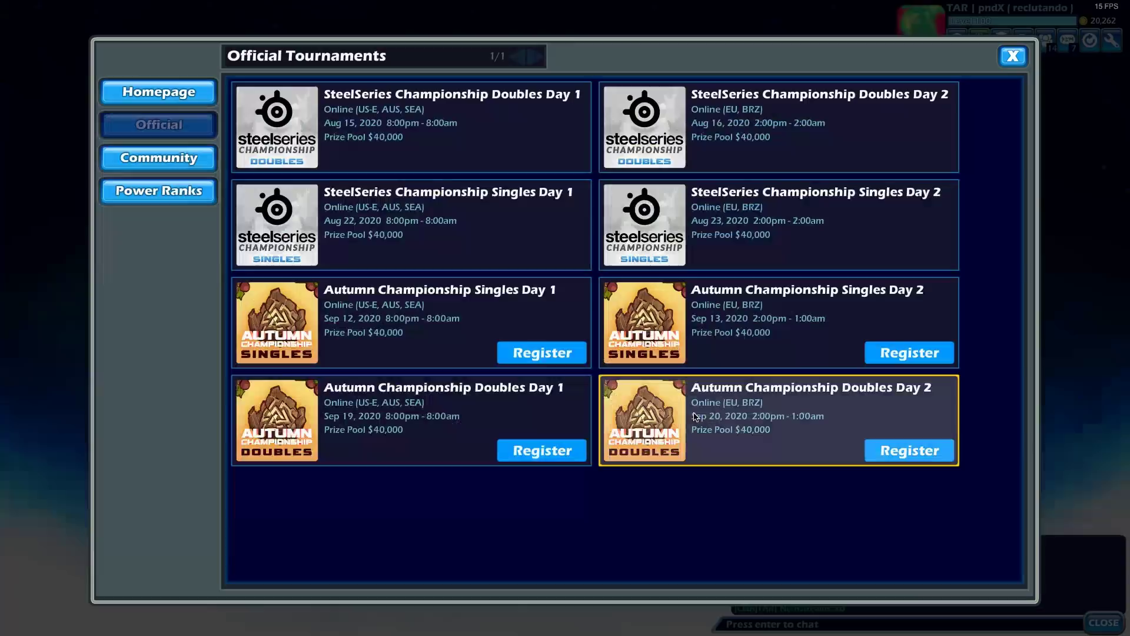
{"action": "left_click", "coordinate": [159, 158]}
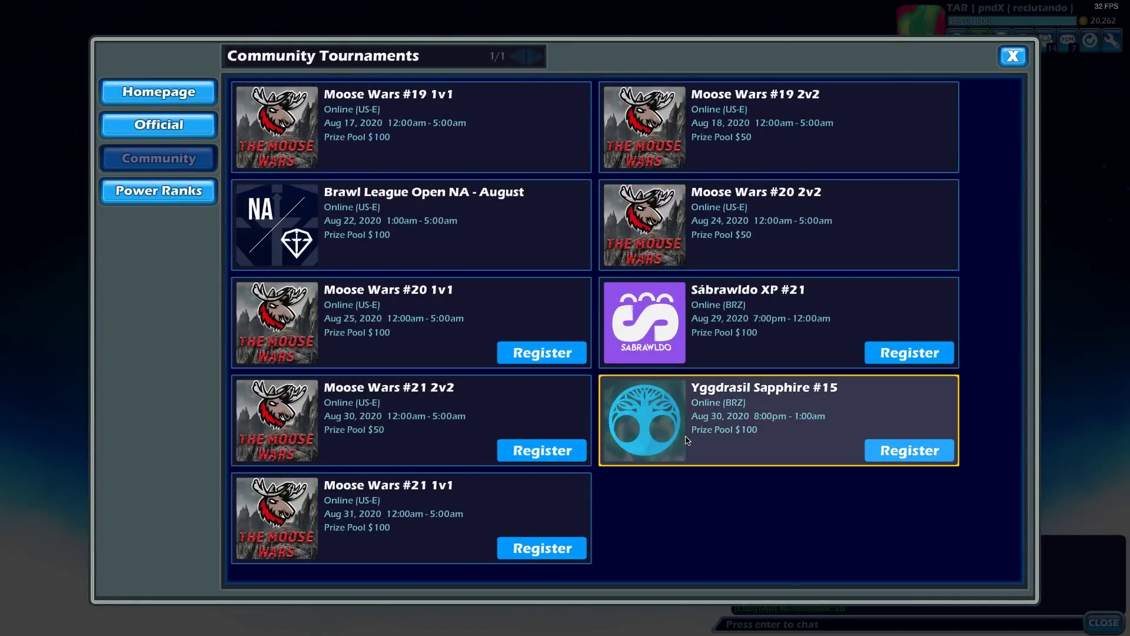
{"action": "left_click", "coordinate": [543, 451]}
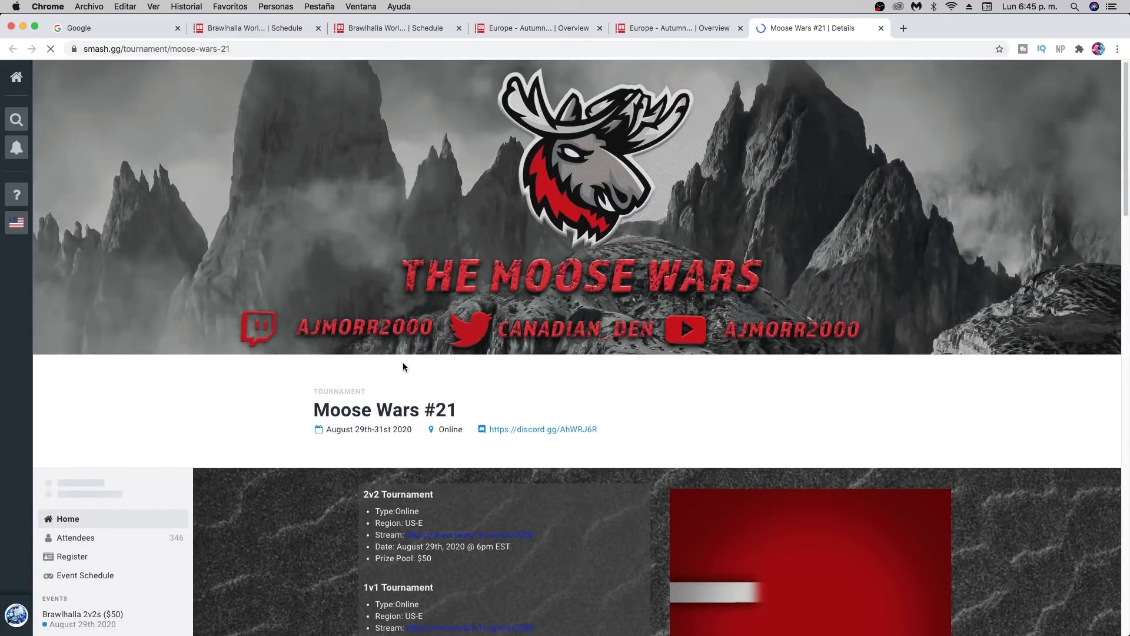
Examine the Moose Wars #21 page for its 2v2 and 1v1 details, events, attendees, contacts and general rules
{"action": "scroll", "coordinate": [509, 379], "scroll_direction": "down", "scroll_amount": 1}
{"action": "scroll", "coordinate": [509, 379], "scroll_direction": "down", "scroll_amount": 5}
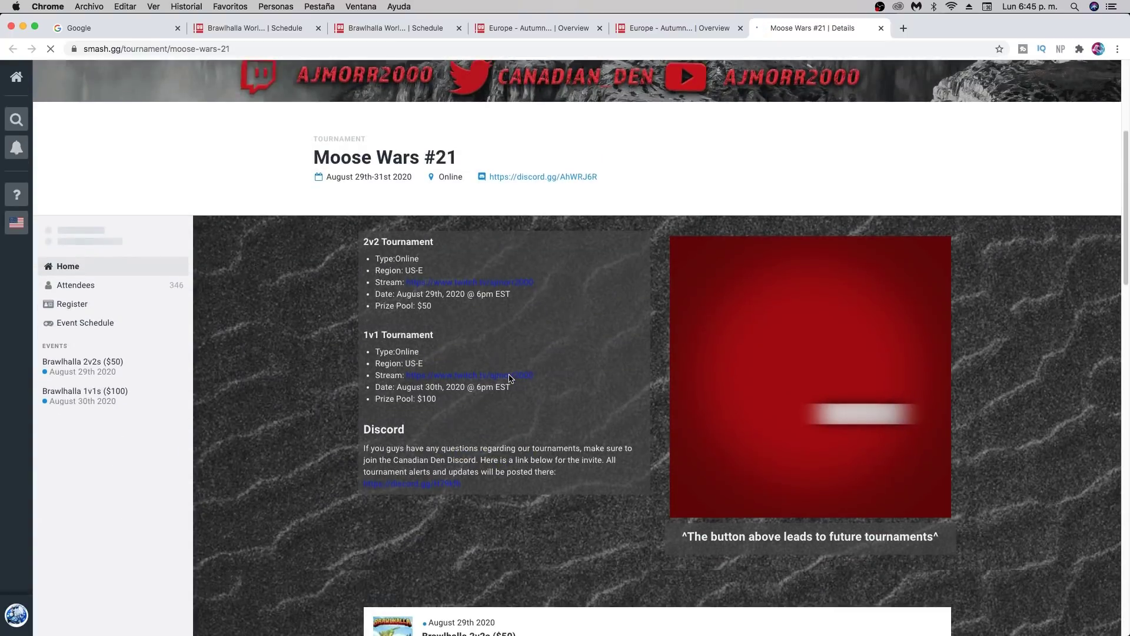
{"action": "scroll", "coordinate": [510, 377], "scroll_direction": "up", "scroll_amount": 2}
{"action": "scroll", "coordinate": [510, 378], "scroll_direction": "down", "scroll_amount": 4}
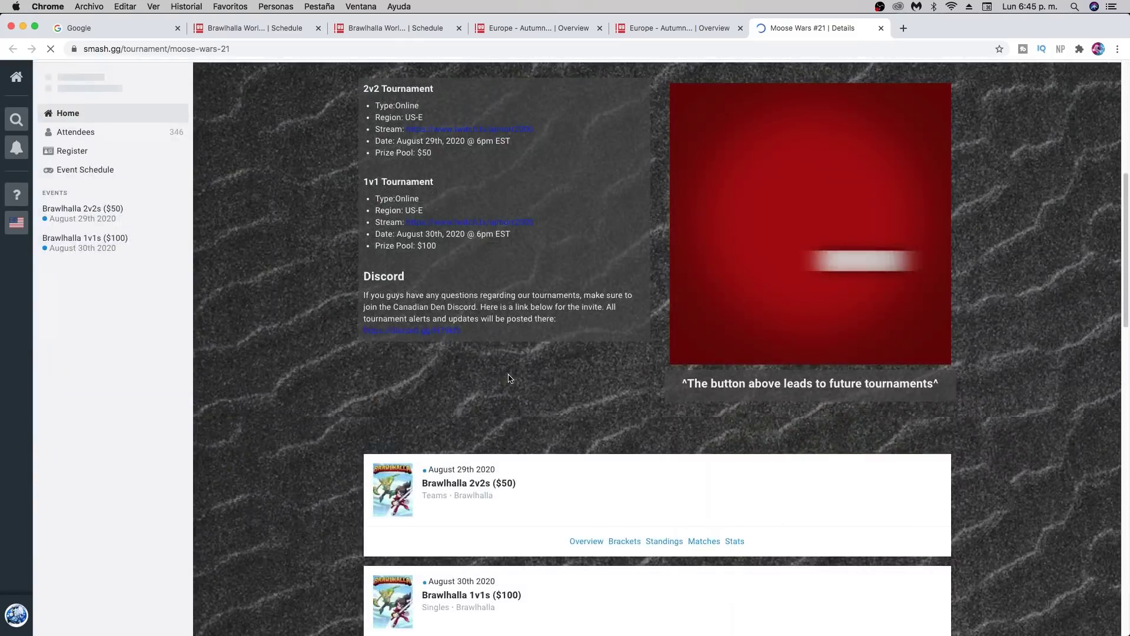
{"action": "scroll", "coordinate": [510, 378], "scroll_direction": "up", "scroll_amount": 7}
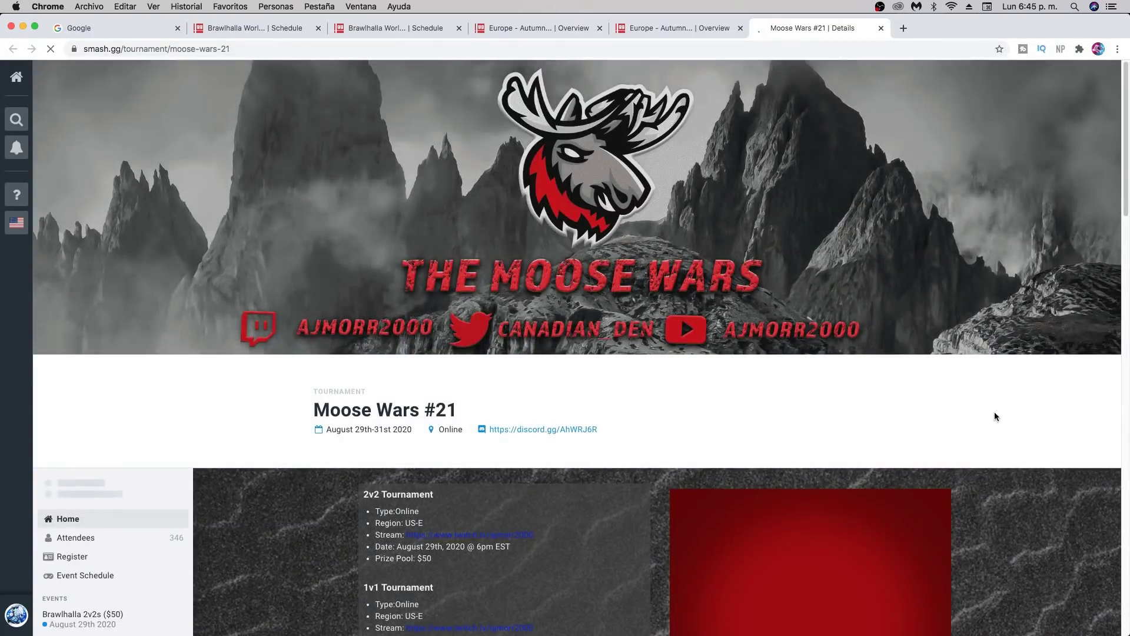
{"action": "scroll", "coordinate": [775, 472], "scroll_direction": "down", "scroll_amount": 8}
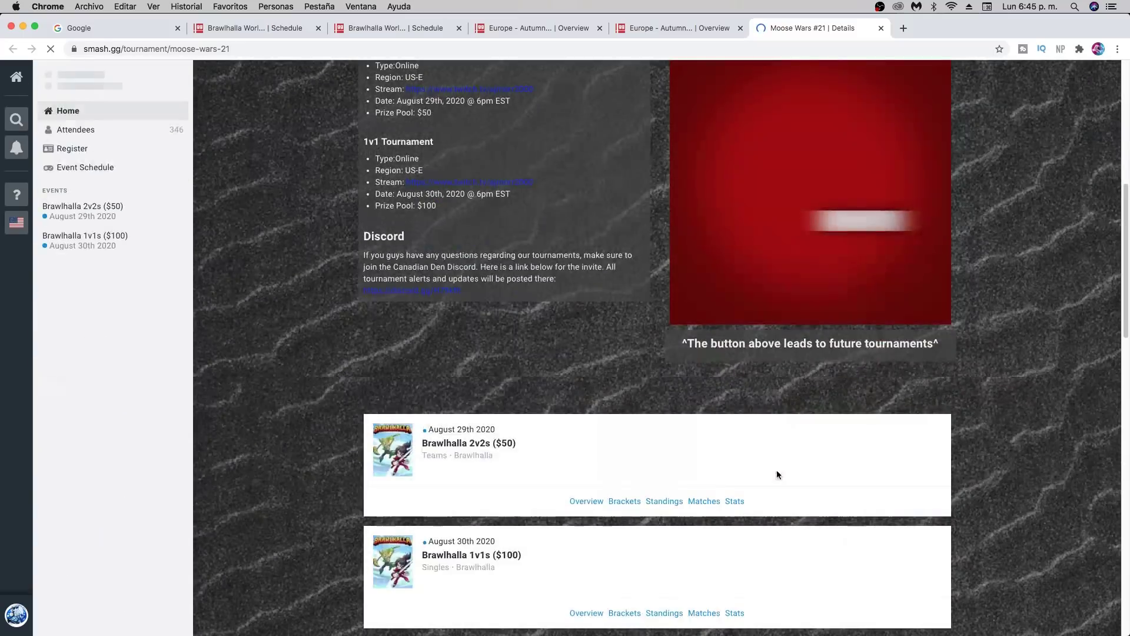
{"action": "scroll", "coordinate": [883, 271], "scroll_direction": "down", "scroll_amount": 7}
{"action": "scroll", "coordinate": [875, 299], "scroll_direction": "down", "scroll_amount": 7}
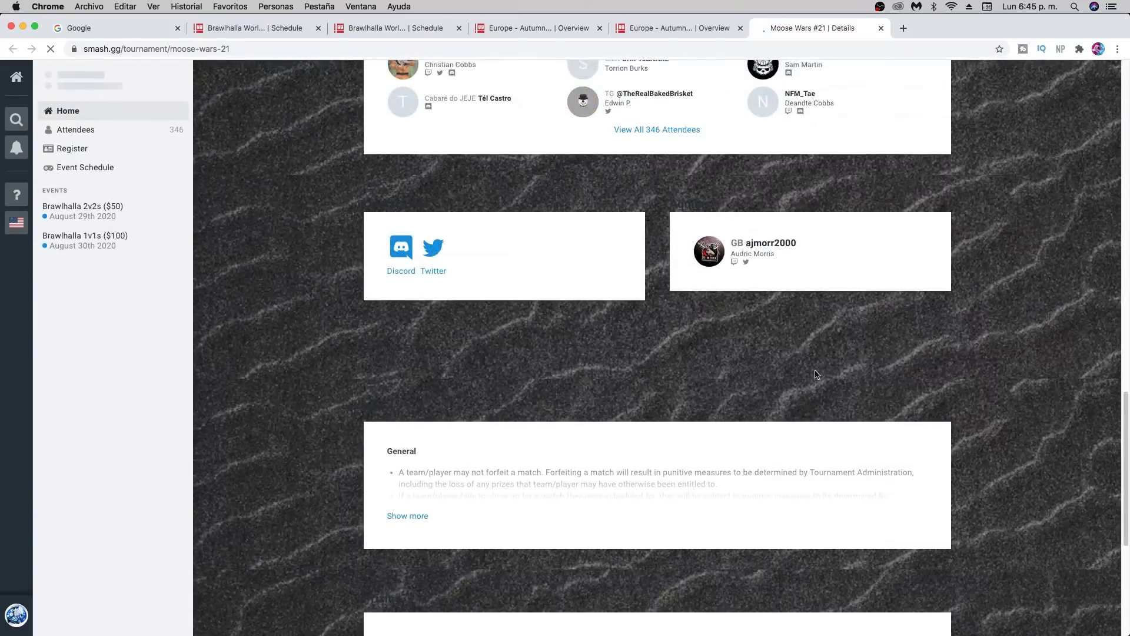